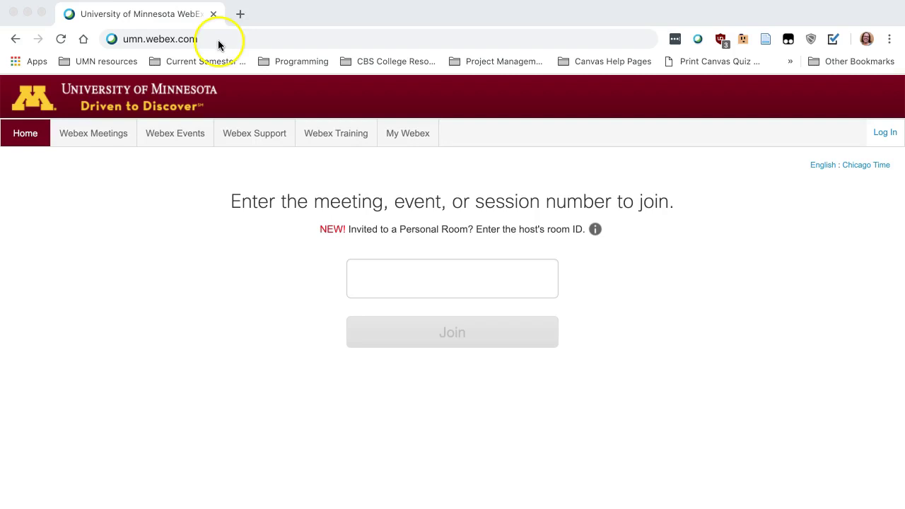
Log in to the University of Minnesota Webex site at umn.webex.com.
{"action": "left_click", "coordinate": [212, 40]}
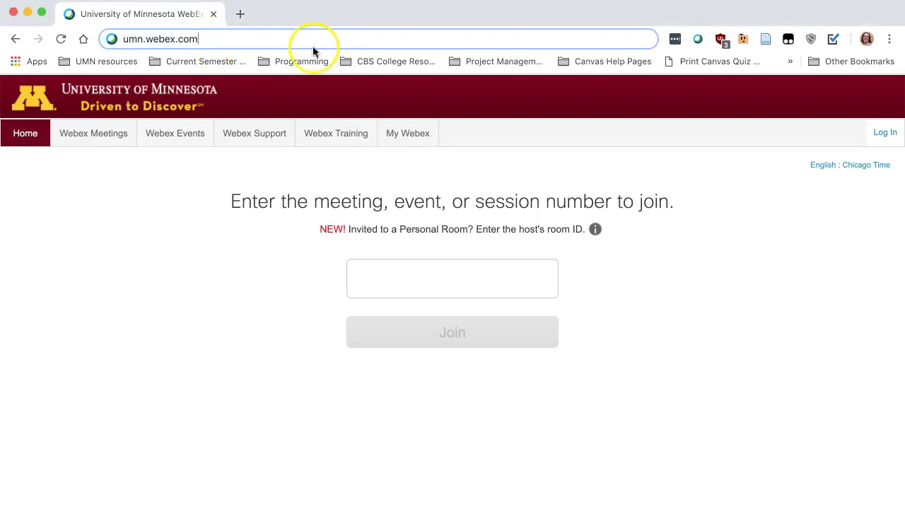
{"action": "left_click", "coordinate": [880, 136]}
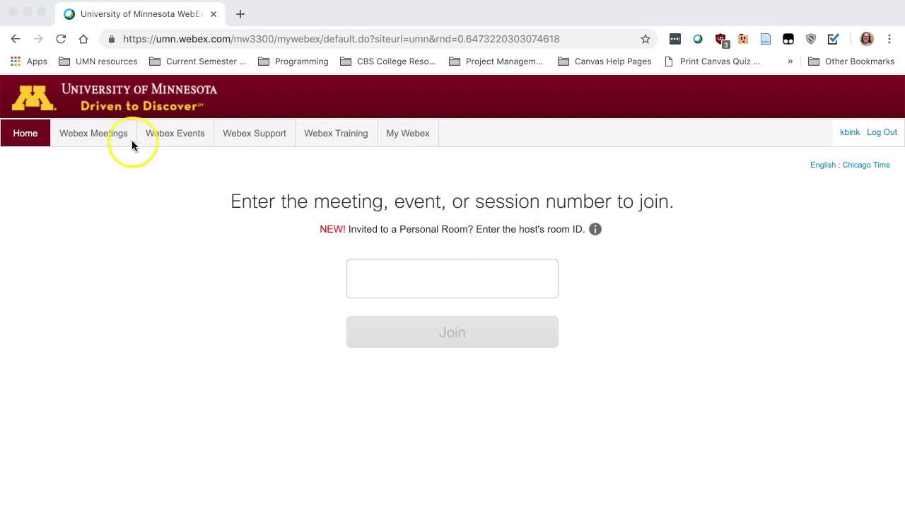
Start scheduling a new Webex Meetings session with the Advanced Scheduler.
{"action": "left_click", "coordinate": [95, 137]}
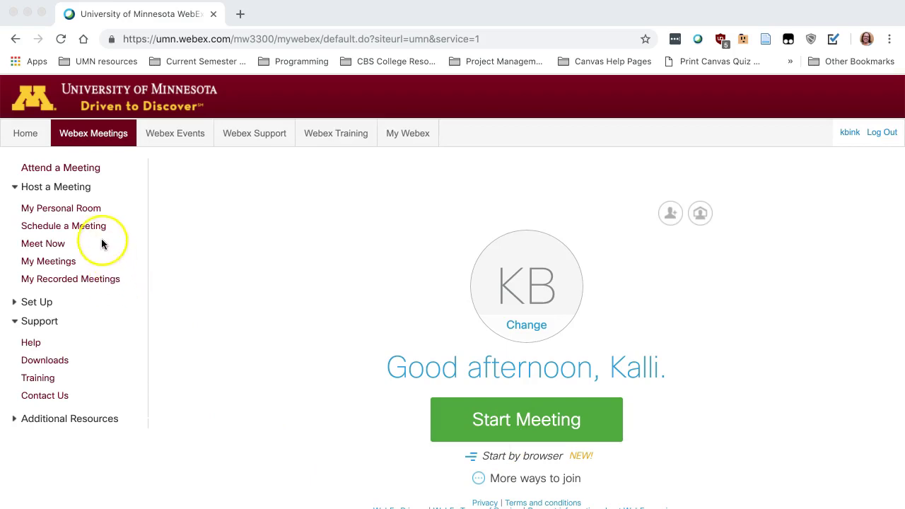
{"action": "left_click", "coordinate": [82, 228]}
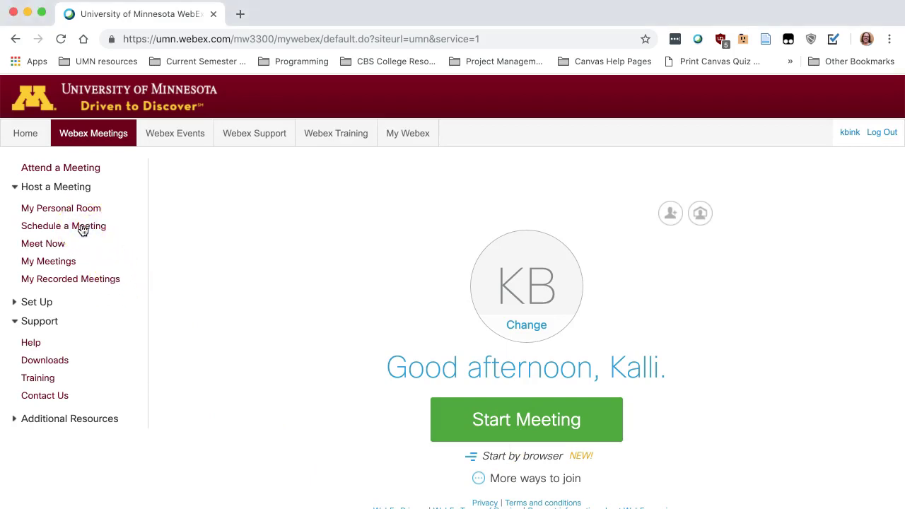
{"action": "left_click", "coordinate": [82, 228]}
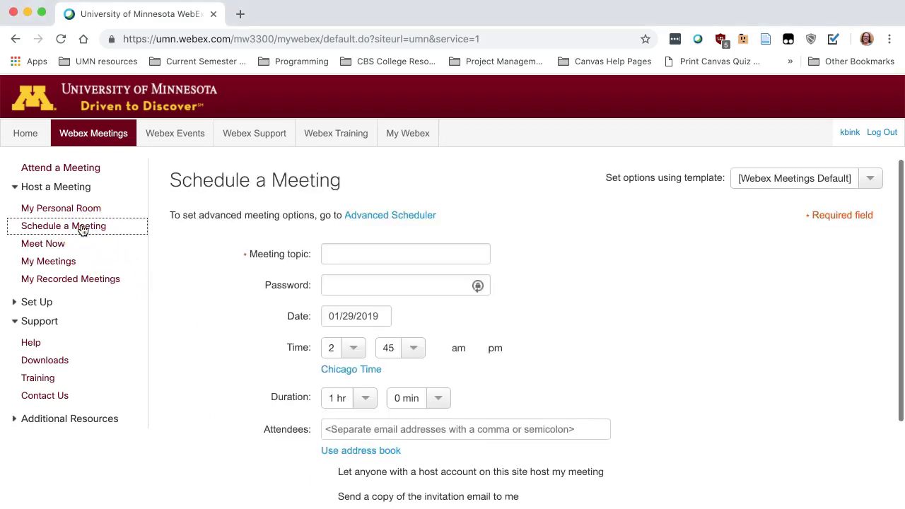
{"action": "left_click", "coordinate": [383, 215]}
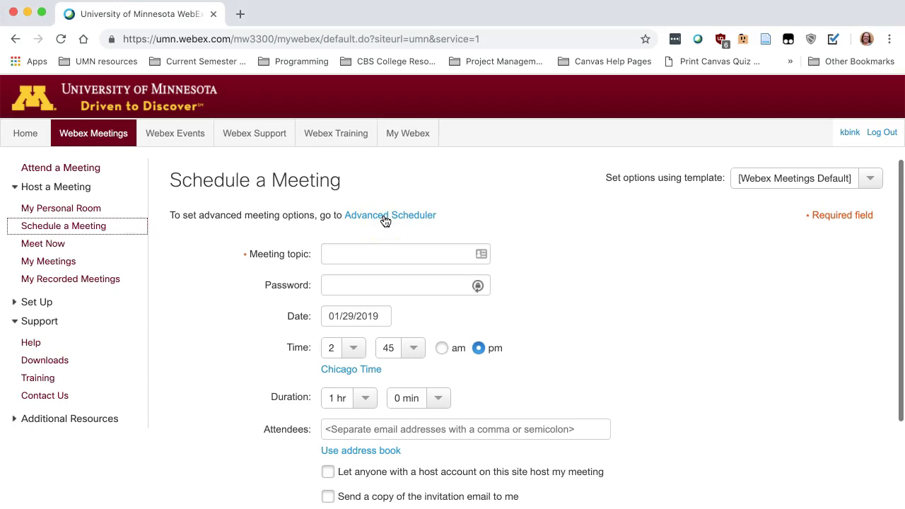
{"action": "left_click", "coordinate": [383, 217]}
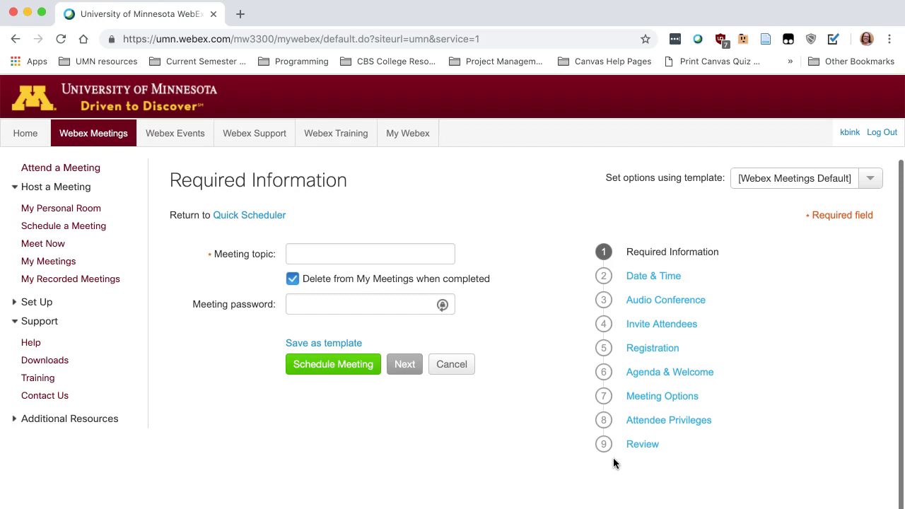
Set the meeting topic to "Wednesday's Lecture" and turn off deleting it from My Meetings when completed.
{"action": "left_click", "coordinate": [393, 253]}
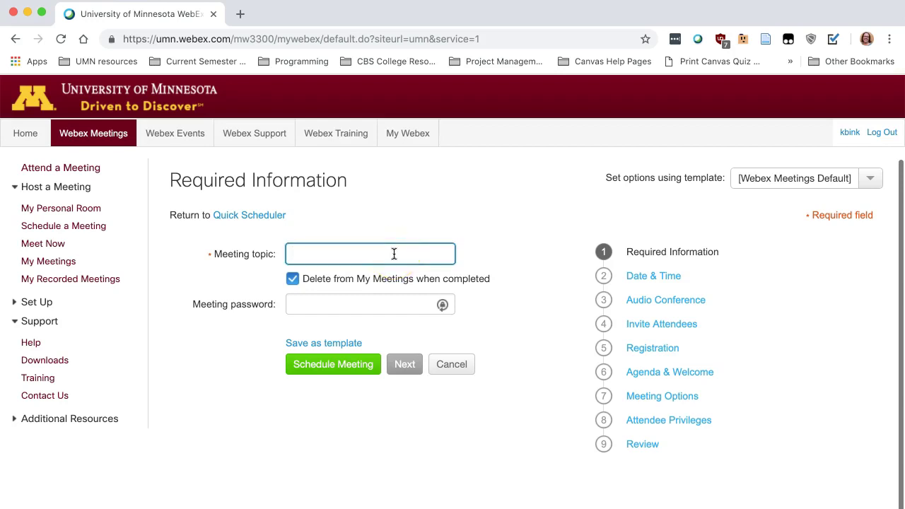
{"action": "type", "text": "Wednesday's Lecture"}
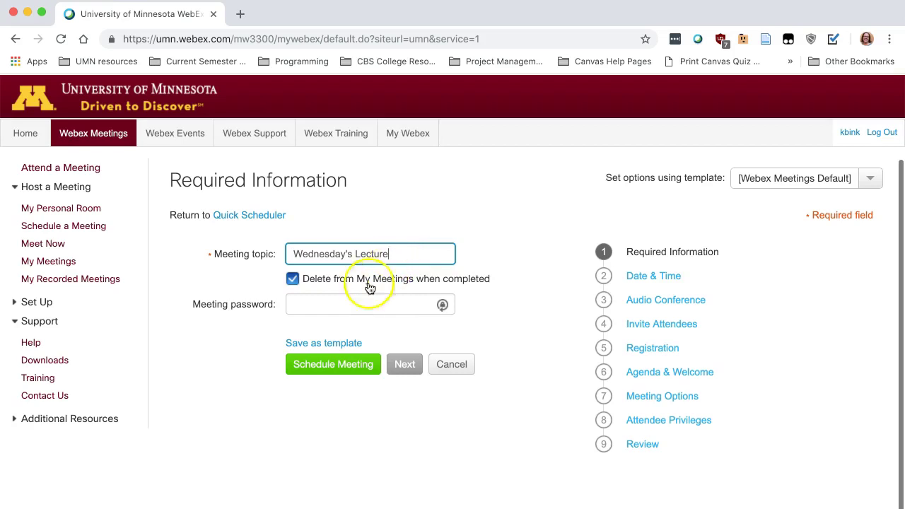
{"action": "left_click", "coordinate": [292, 279]}
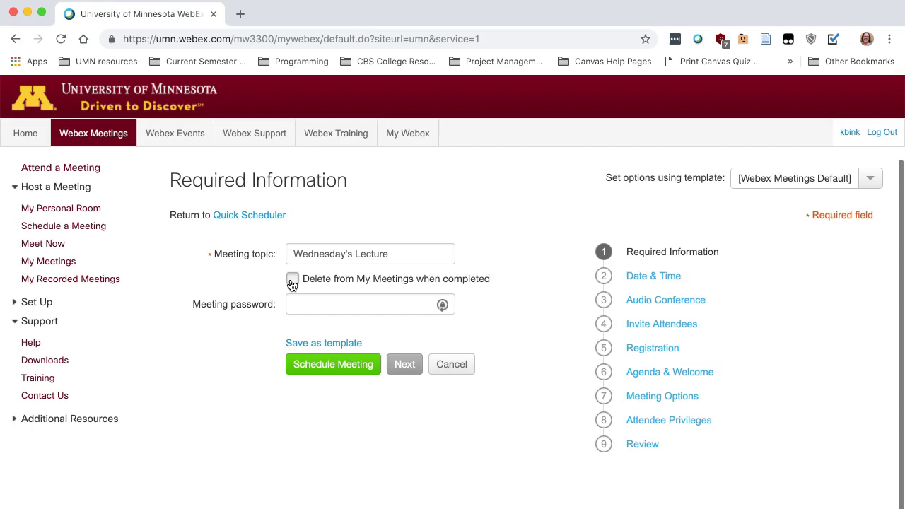
In the Date & Time settings, allow attendees to join 10 minutes before the start time.
{"action": "left_click", "coordinate": [635, 280]}
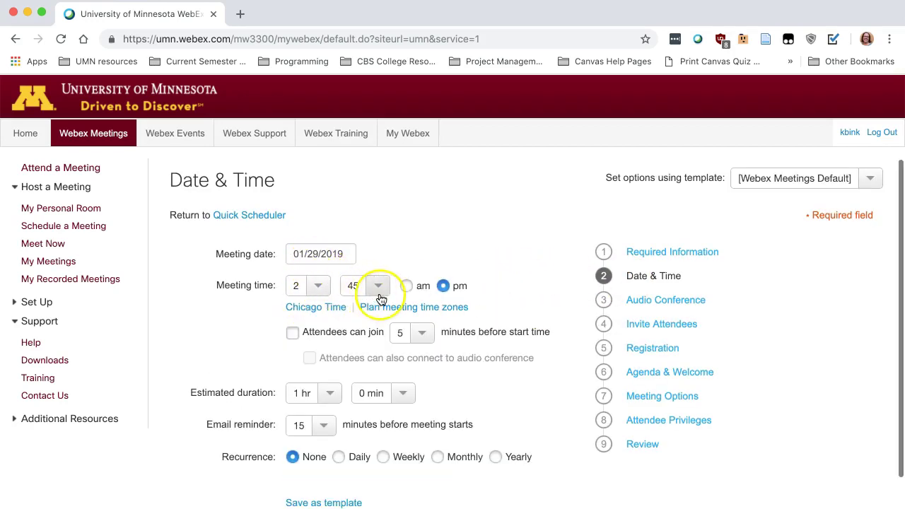
{"action": "left_click", "coordinate": [291, 334]}
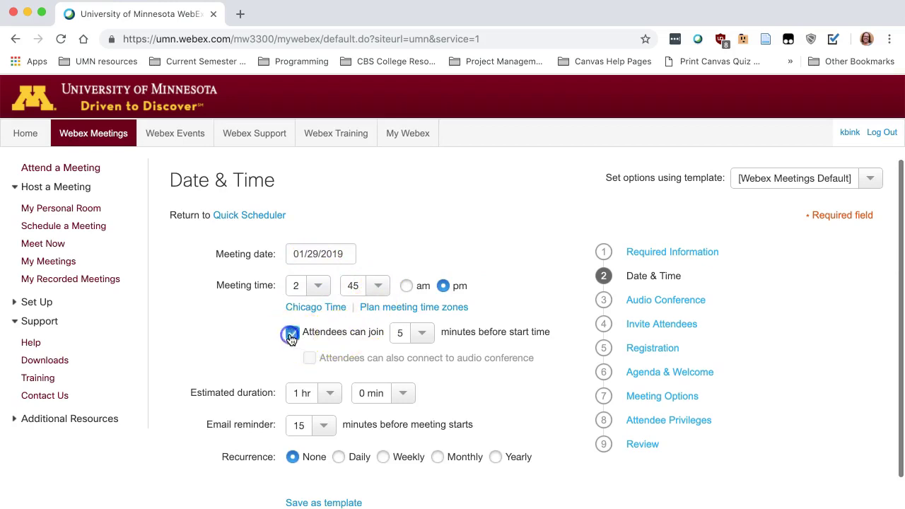
{"action": "left_click", "coordinate": [421, 332]}
{"action": "left_click", "coordinate": [411, 404]}
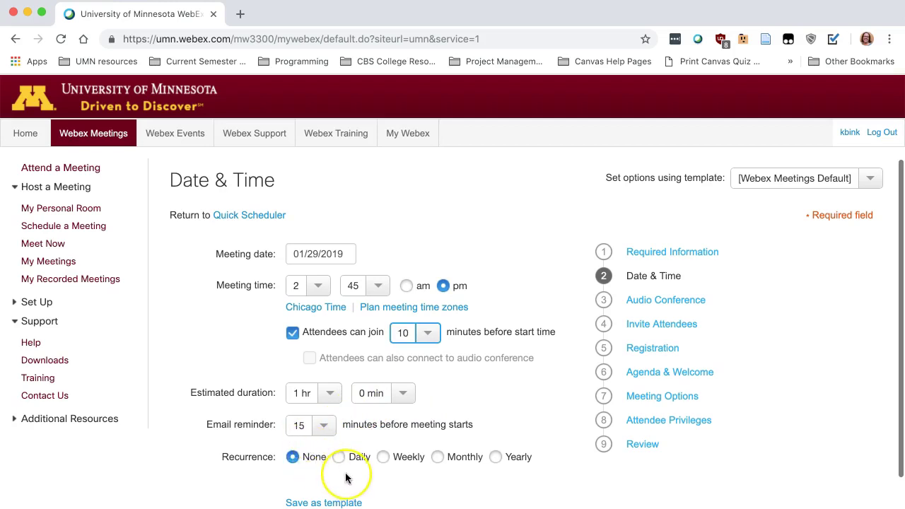
{"action": "scroll", "coordinate": [292, 473], "scroll_direction": "down", "scroll_amount": 2}
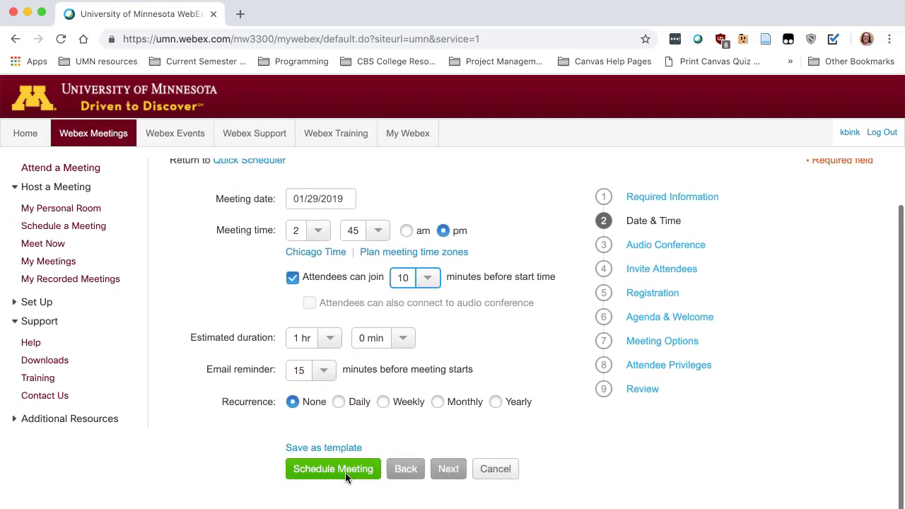
In the Audio Conference settings, set the conference type to Webex Audio and the entry and exit tone to No Tone.
{"action": "left_click", "coordinate": [346, 475]}
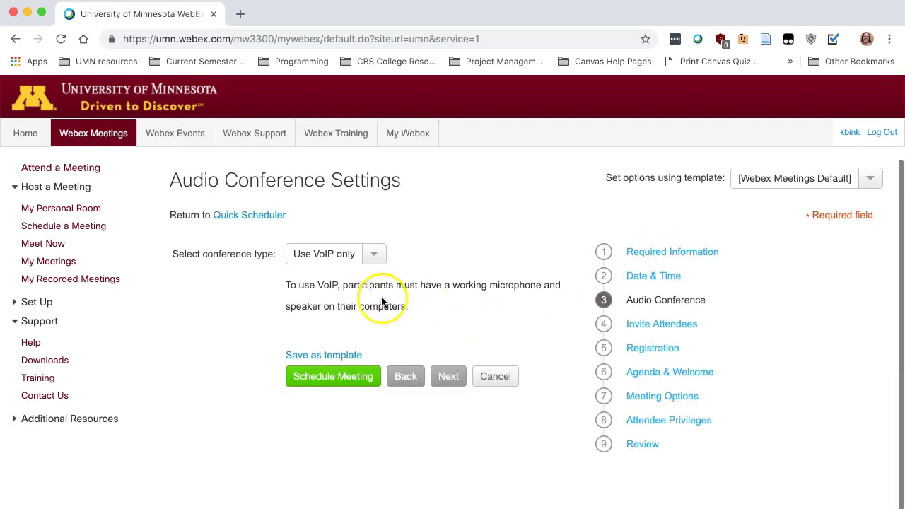
{"action": "left_click", "coordinate": [378, 259]}
{"action": "left_click", "coordinate": [346, 281]}
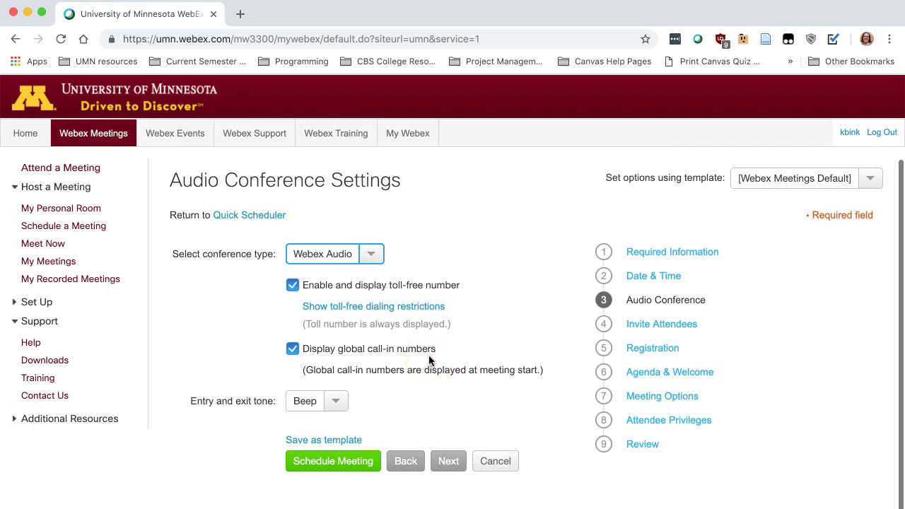
{"action": "left_click", "coordinate": [337, 405]}
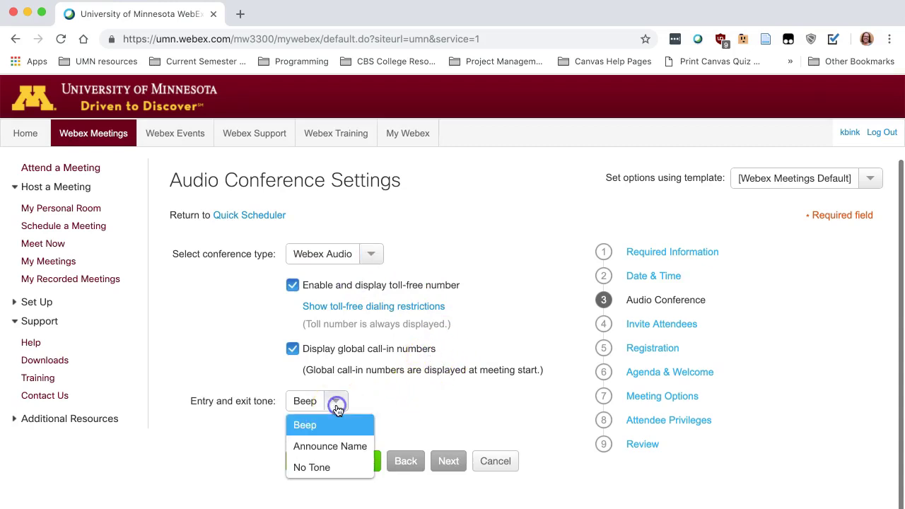
{"action": "left_click", "coordinate": [321, 470]}
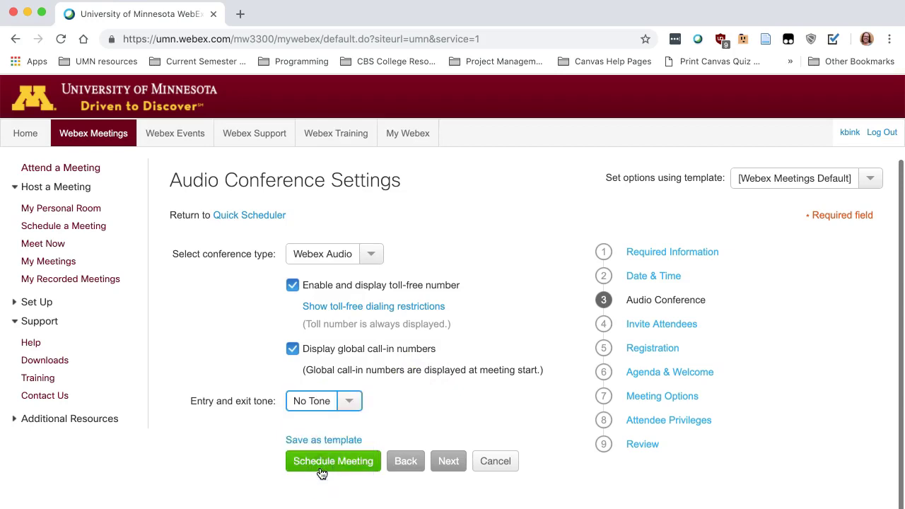
In the Invite Attendees settings, enable sending a copy of the invitation email to yourself.
{"action": "left_click", "coordinate": [321, 469]}
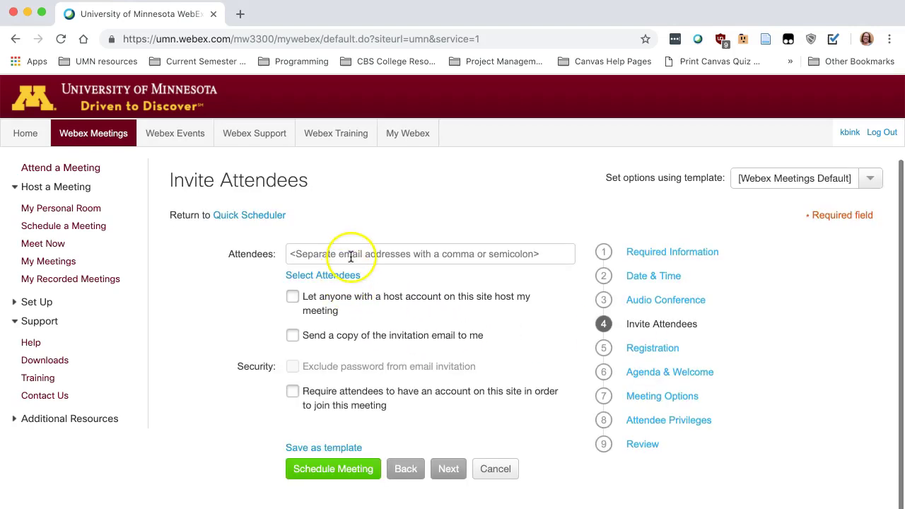
{"action": "left_click", "coordinate": [350, 255]}
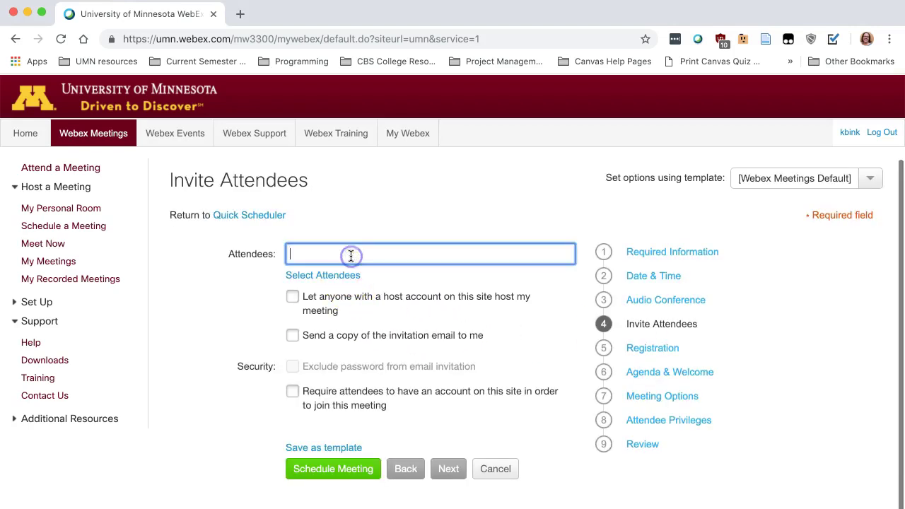
{"action": "left_click", "coordinate": [294, 337]}
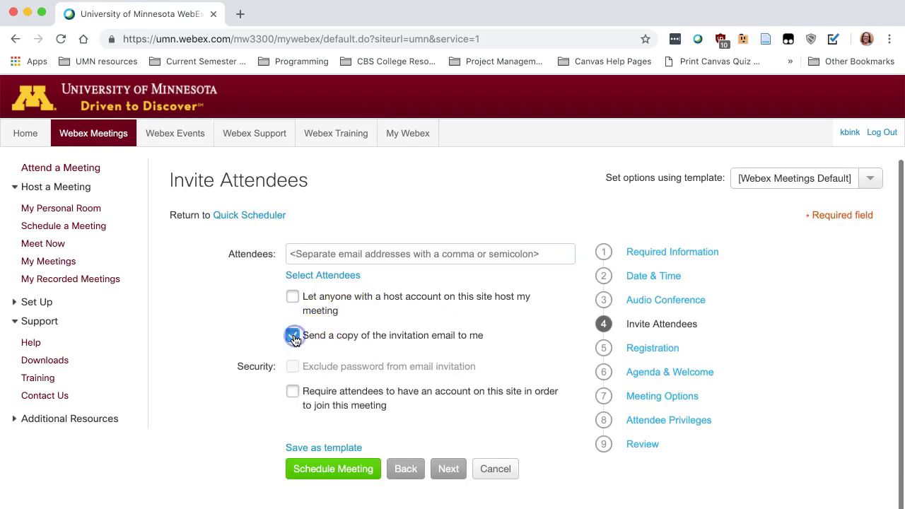
Search all contacts for the colleague's username and add that person to the meeting as an alternate host.
{"action": "left_click", "coordinate": [317, 277]}
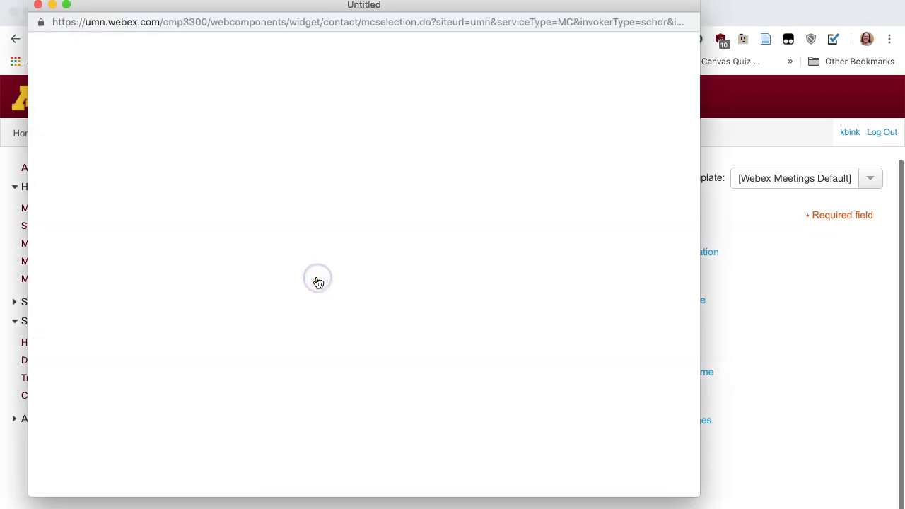
{"action": "left_click", "coordinate": [298, 63]}
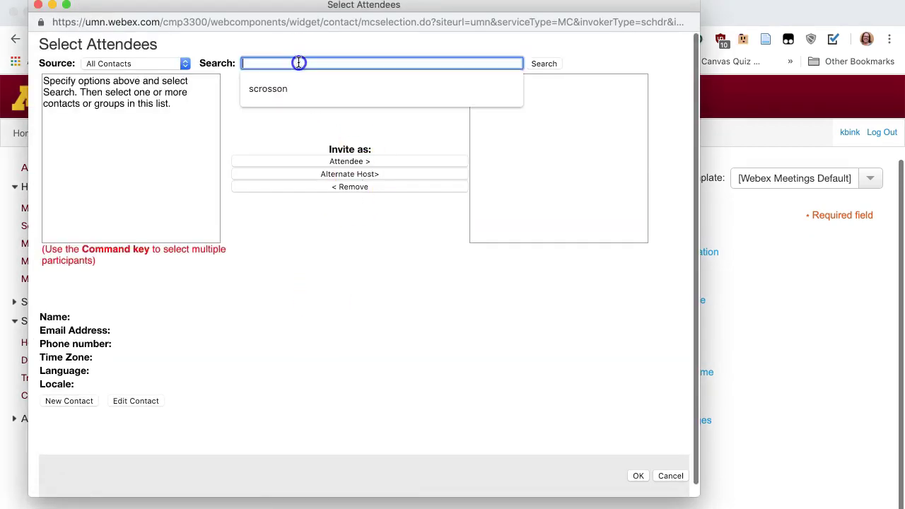
{"action": "left_click", "coordinate": [274, 87]}
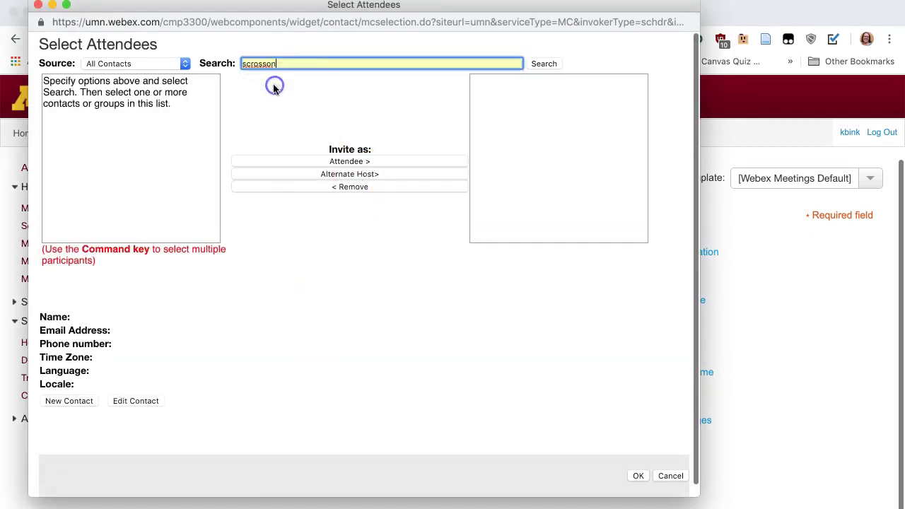
{"action": "left_click", "coordinate": [544, 64]}
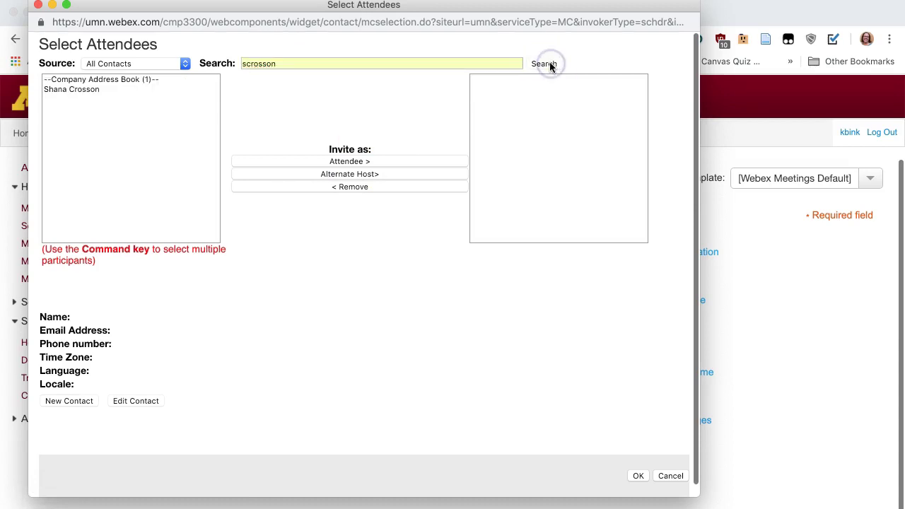
{"action": "left_click", "coordinate": [79, 89]}
{"action": "left_click", "coordinate": [324, 175]}
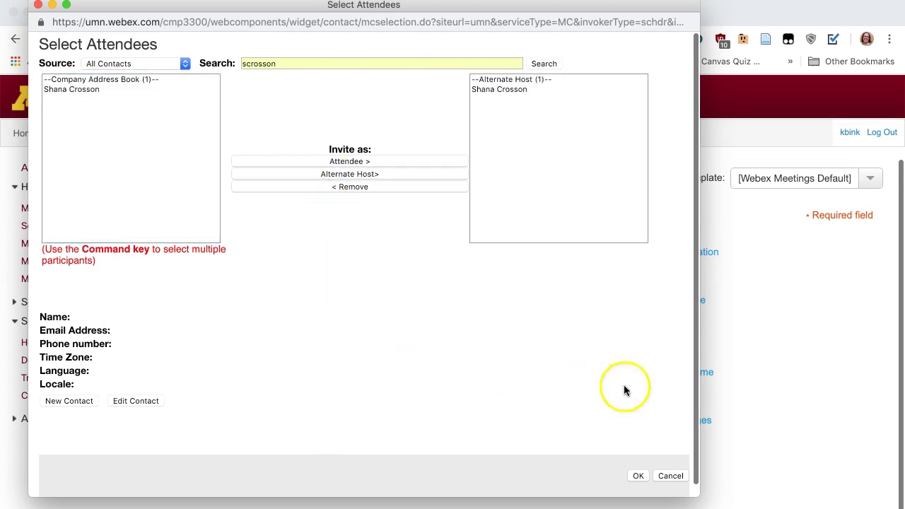
{"action": "left_click", "coordinate": [637, 477]}
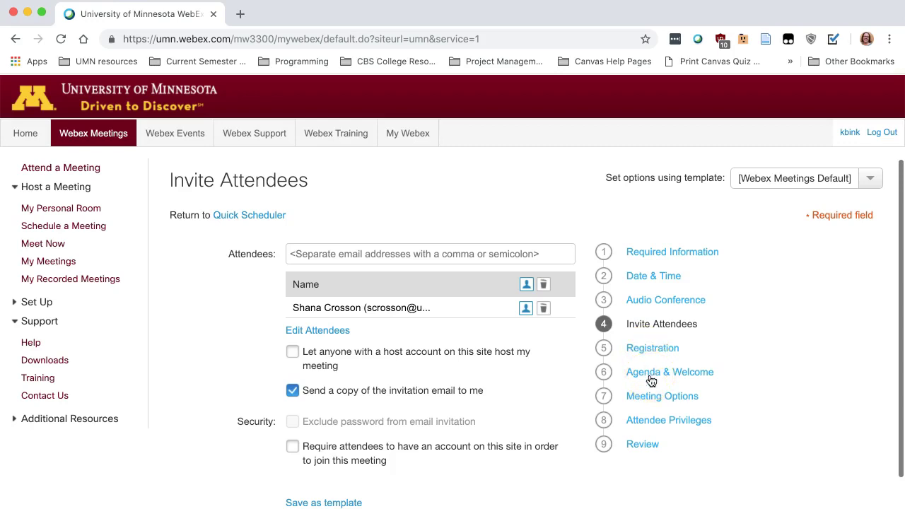
In Meeting Options, disable notes, file transfer, UCF rich media for attendees and high-quality video.
{"action": "left_click", "coordinate": [643, 398]}
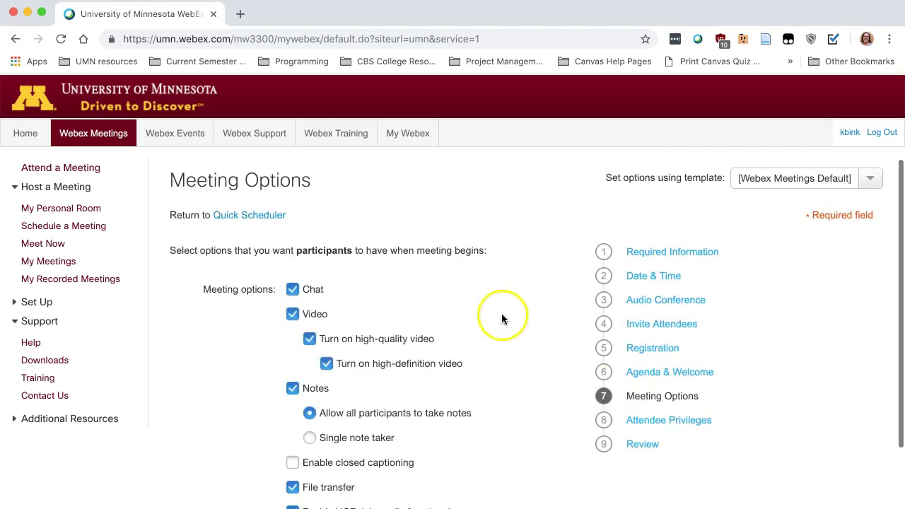
{"action": "scroll", "coordinate": [501, 311], "scroll_direction": "down", "scroll_amount": 1}
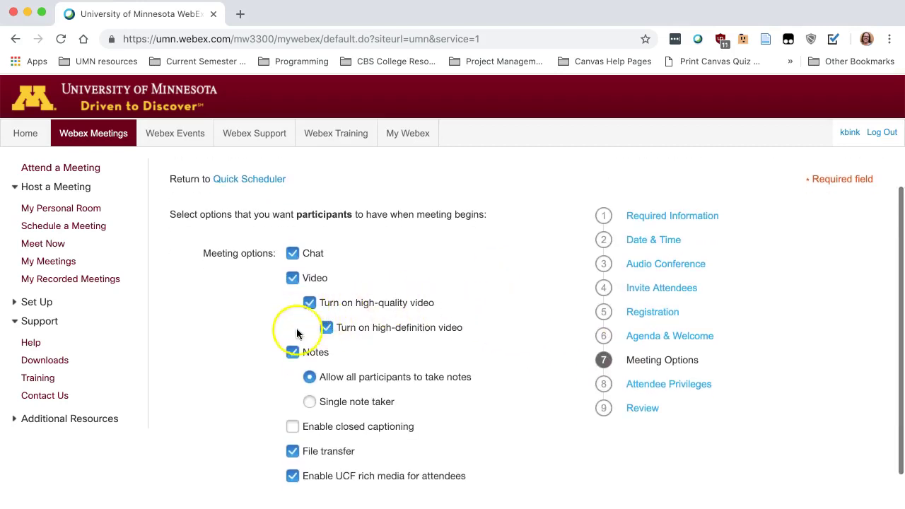
{"action": "left_click", "coordinate": [293, 351]}
{"action": "left_click", "coordinate": [293, 451]}
{"action": "left_click", "coordinate": [292, 477]}
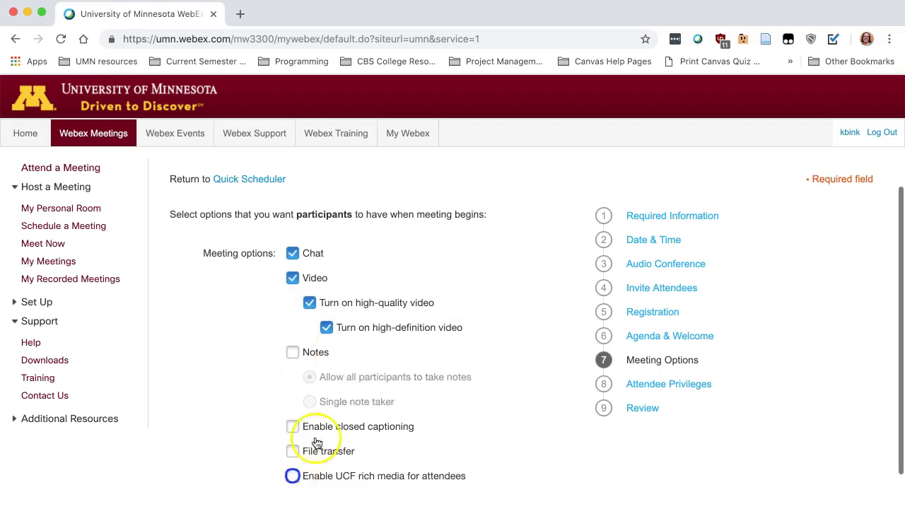
{"action": "left_click", "coordinate": [308, 303]}
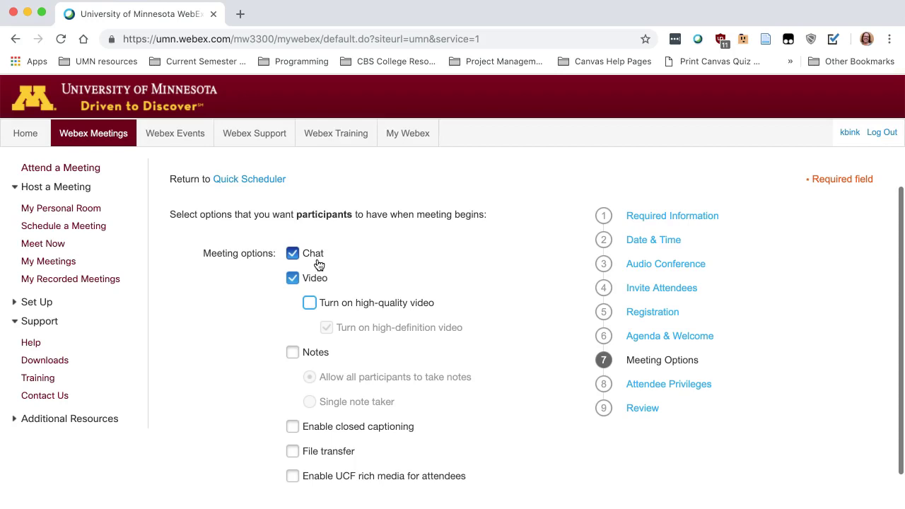
In Attendee Privileges, disable viewing the participant list and remotely controlling applications, web browser or desktop.
{"action": "left_click", "coordinate": [643, 383]}
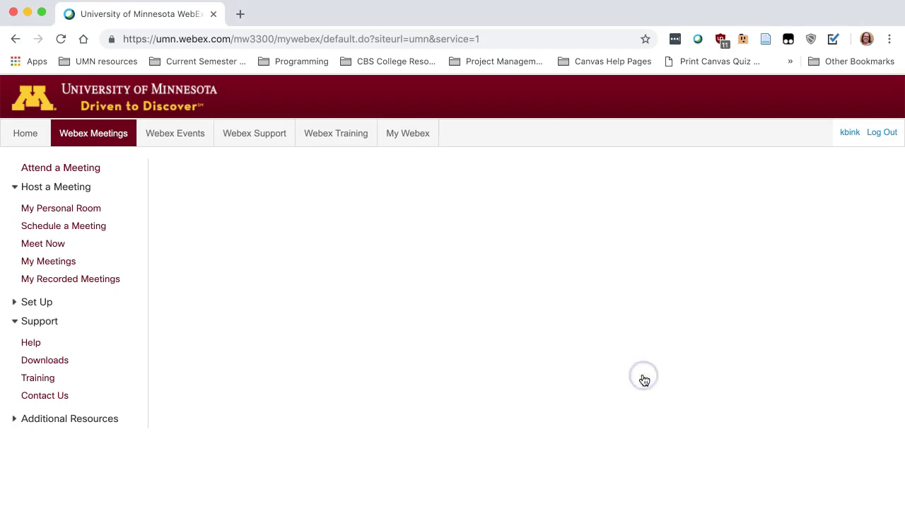
{"action": "scroll", "coordinate": [458, 374], "scroll_direction": "down", "scroll_amount": 3}
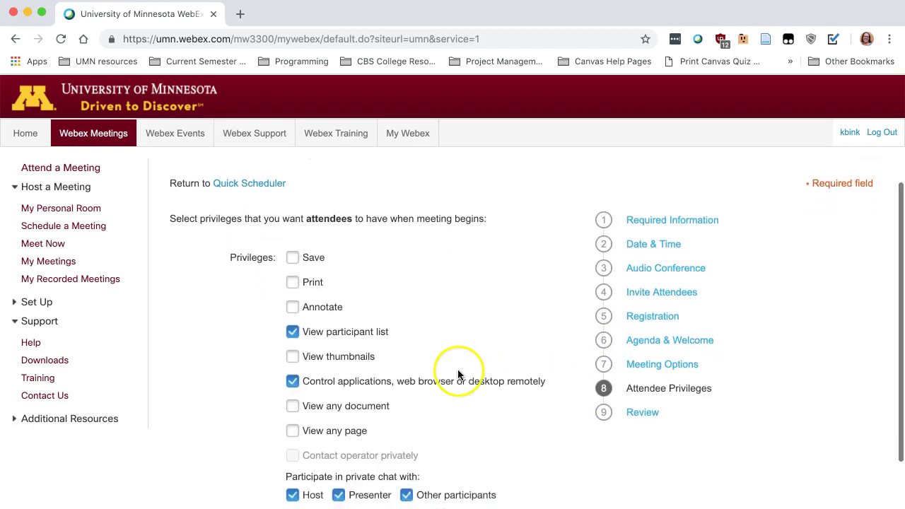
{"action": "left_click", "coordinate": [292, 268]}
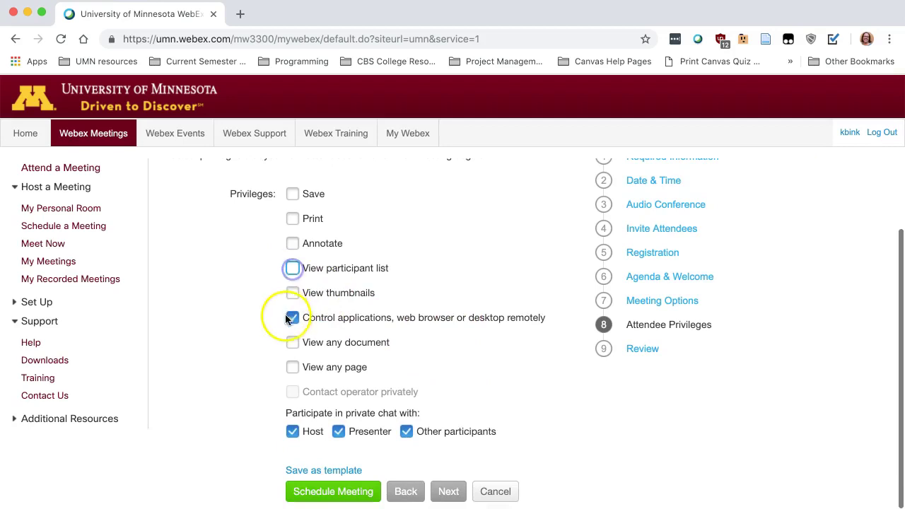
{"action": "left_click", "coordinate": [293, 317]}
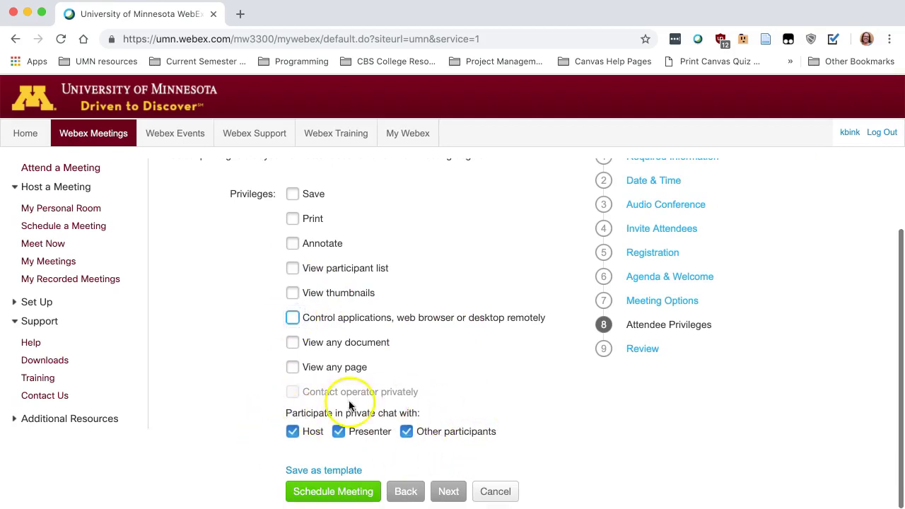
Review the summary of the configured settings and schedule the Wednesday's Lecture meeting.
{"action": "left_click", "coordinate": [644, 350]}
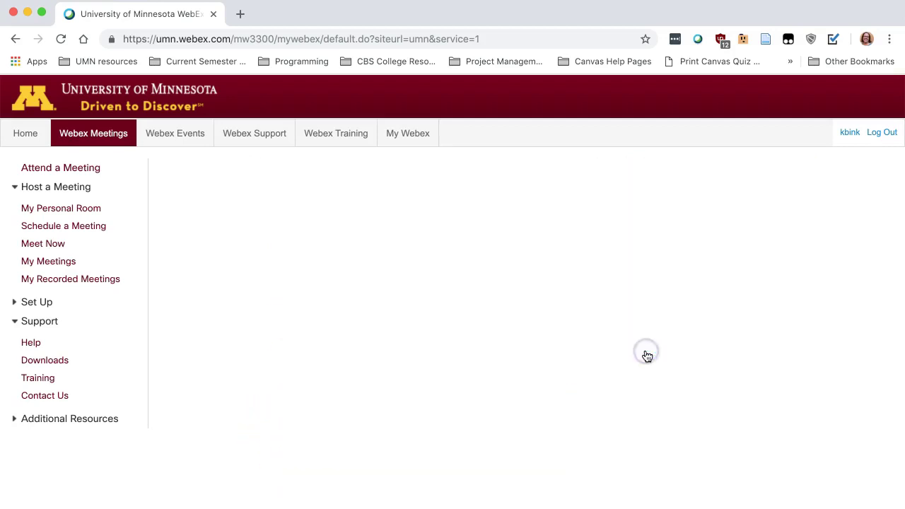
{"action": "scroll", "coordinate": [541, 398], "scroll_direction": "down", "scroll_amount": 2}
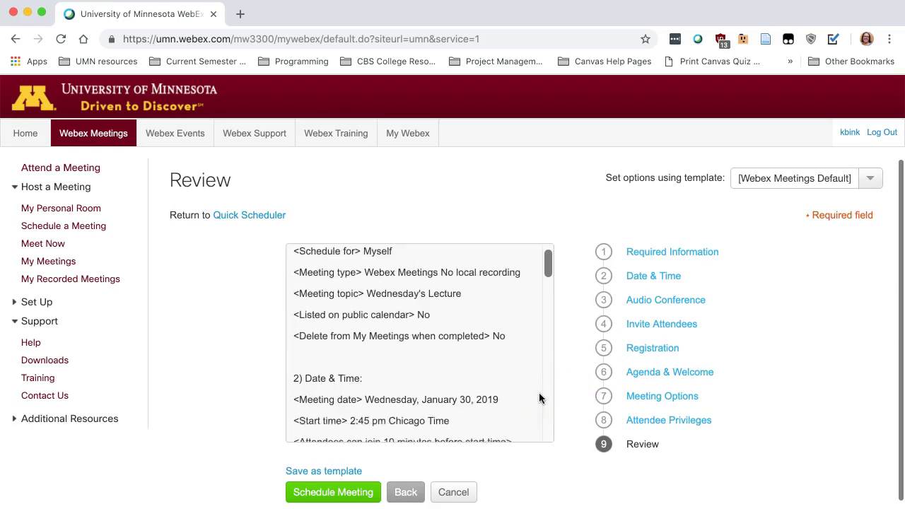
{"action": "scroll", "coordinate": [538, 399], "scroll_direction": "up", "scroll_amount": 2}
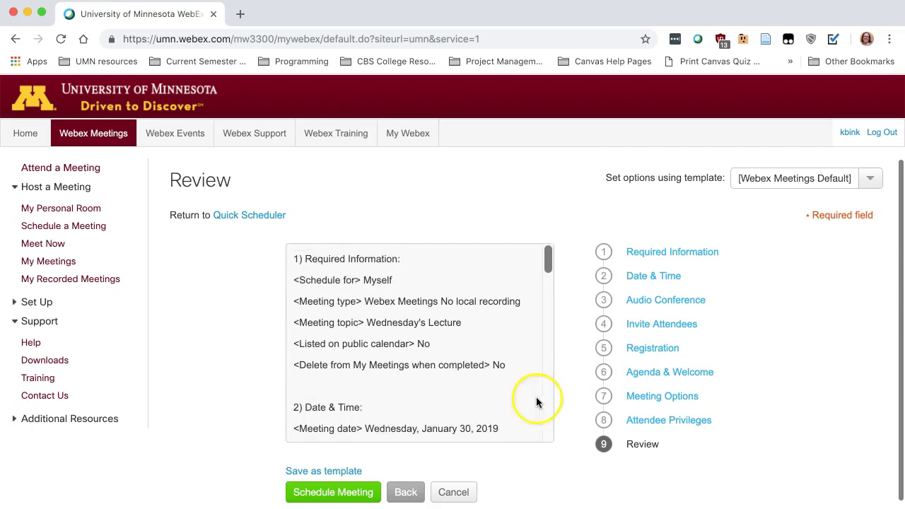
{"action": "left_click", "coordinate": [353, 493]}
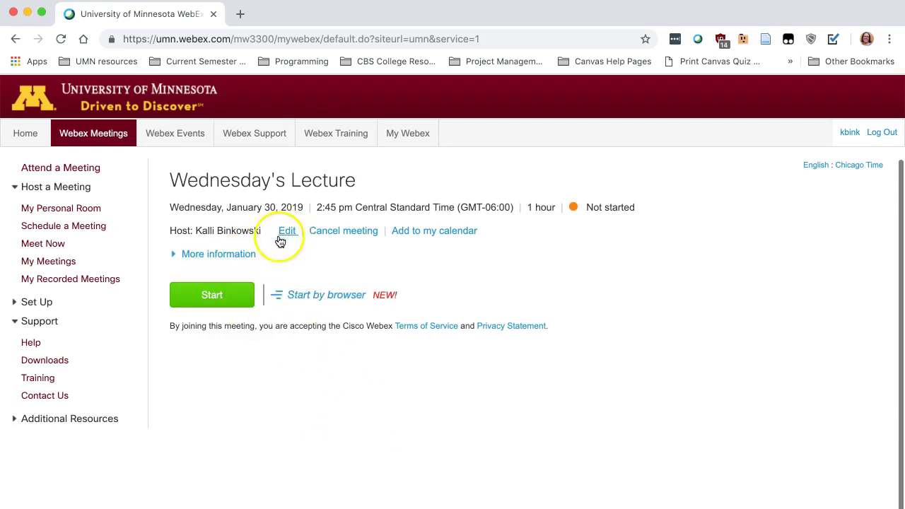
Expand the scheduled meeting's additional information and copy its meeting link.
{"action": "left_click", "coordinate": [213, 303]}
{"action": "left_click", "coordinate": [210, 257]}
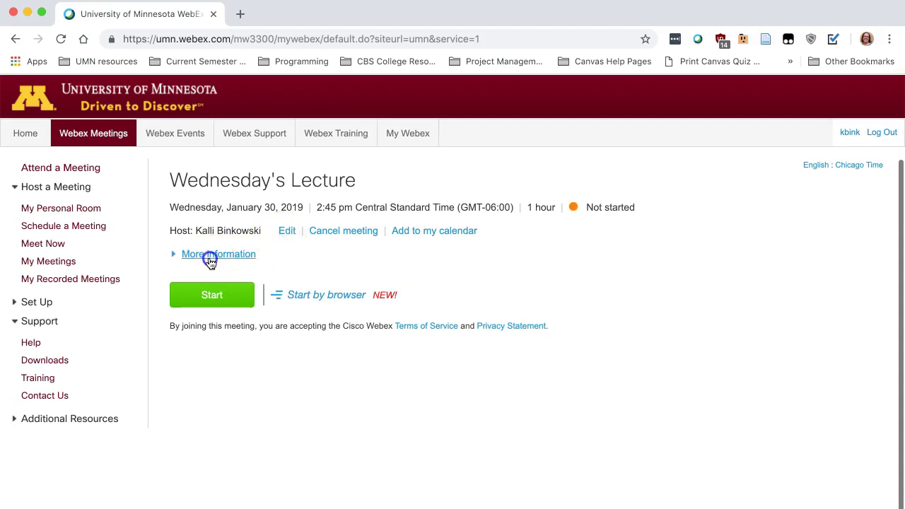
{"action": "left_click", "coordinate": [385, 306]}
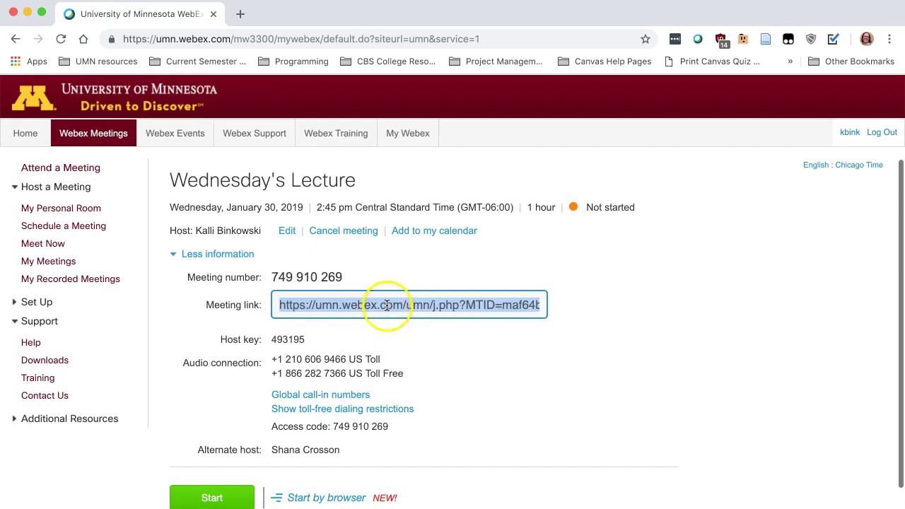
{"action": "left_click", "coordinate": [386, 305]}
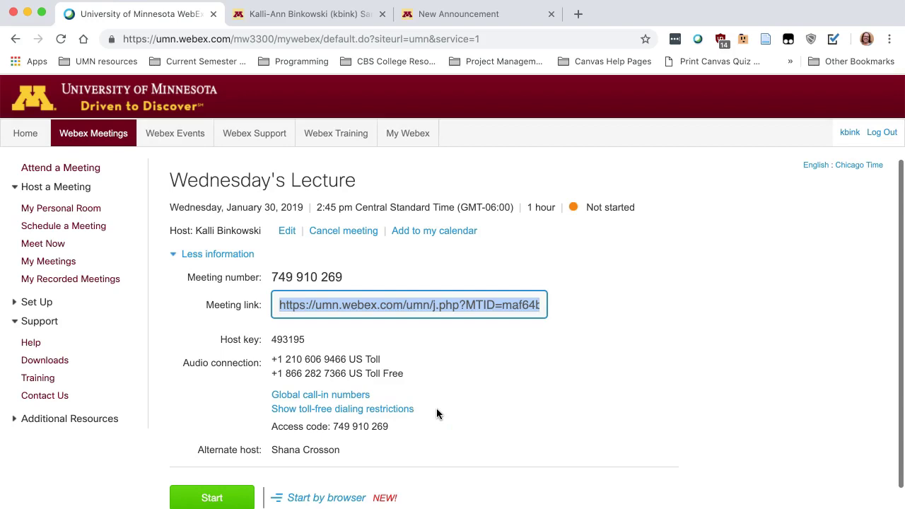
Switch to the Canvas sandbox course and start a new announcement from its Announcements page.
{"action": "left_click", "coordinate": [323, 17]}
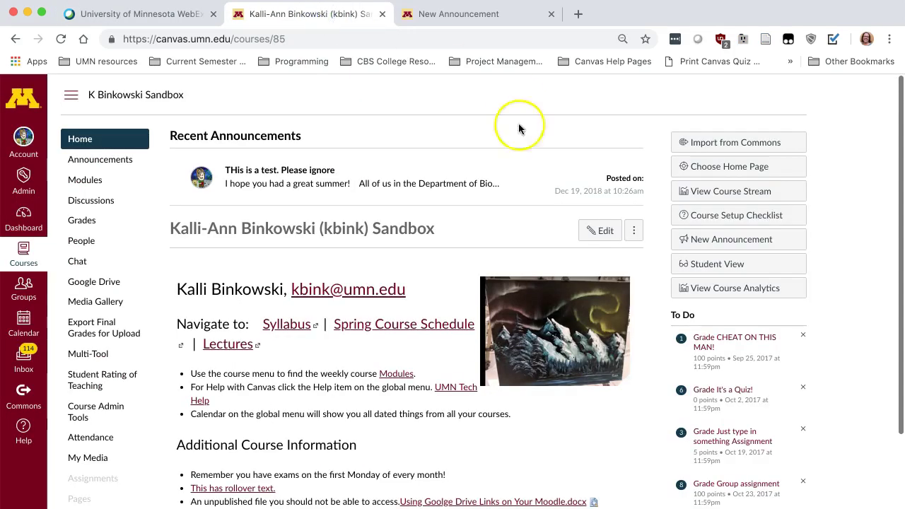
{"action": "left_click", "coordinate": [115, 168]}
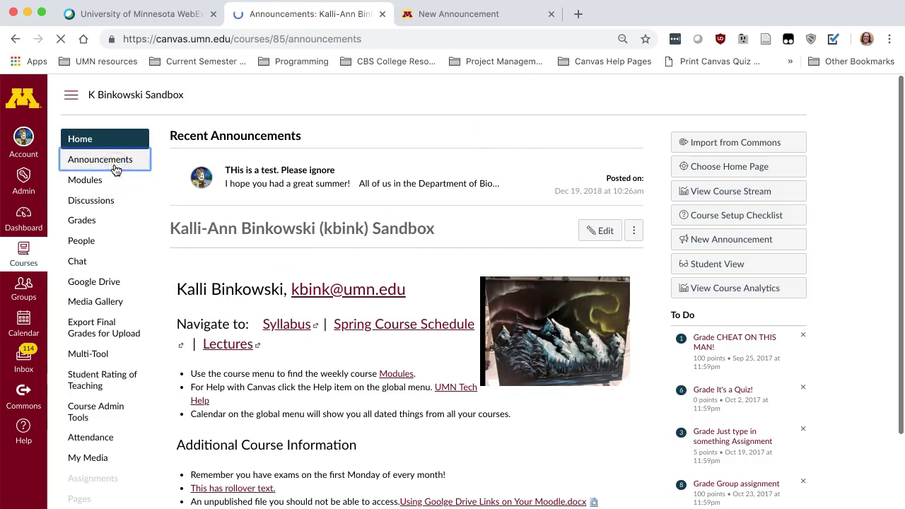
{"action": "left_click", "coordinate": [749, 142]}
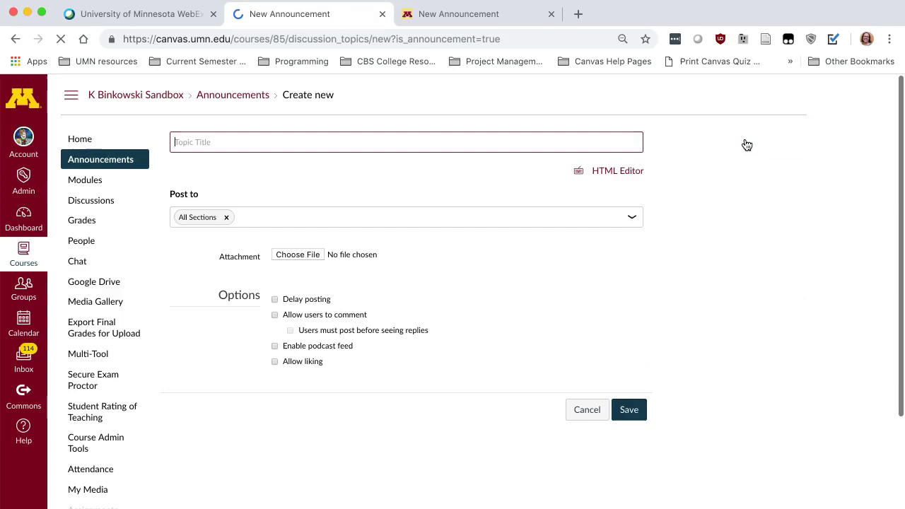
In the drafted virtual lecture announcement, link the text "Click this link to get to our class meeting" to the copied Webex meeting URL.
{"action": "left_click", "coordinate": [475, 14]}
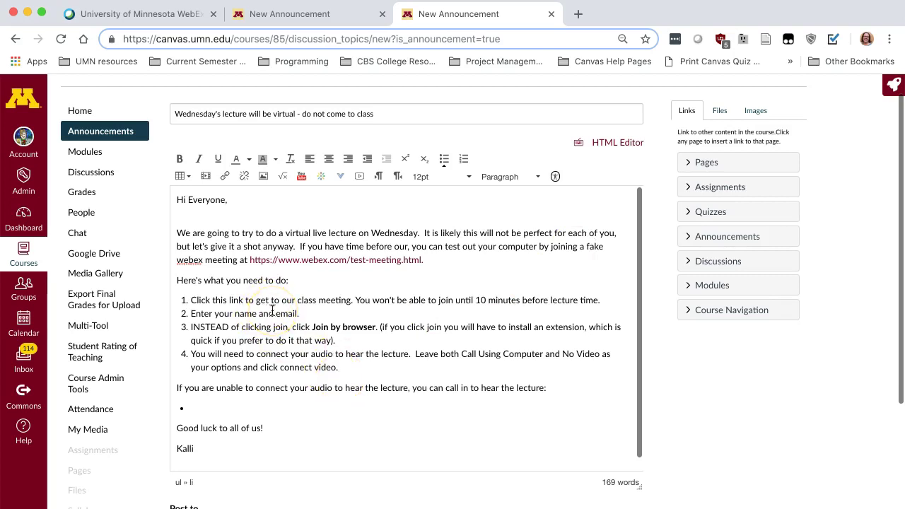
{"action": "left_click_drag", "start_coordinate": [351, 300], "coordinate": [185, 300]}
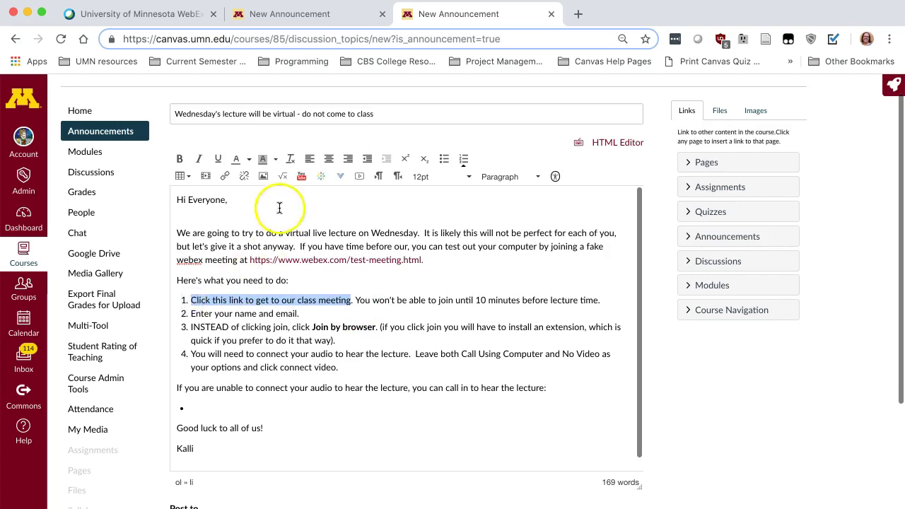
{"action": "left_click", "coordinate": [226, 178]}
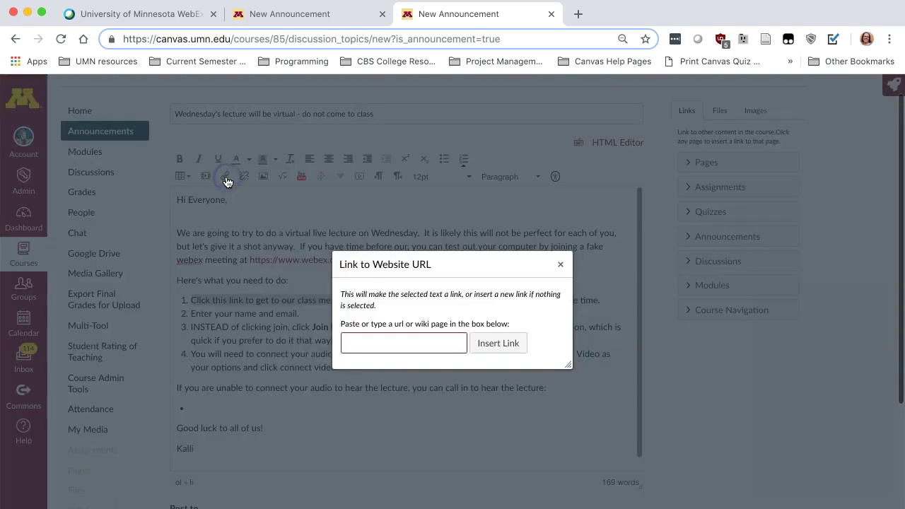
{"action": "key", "text": "super+v"}
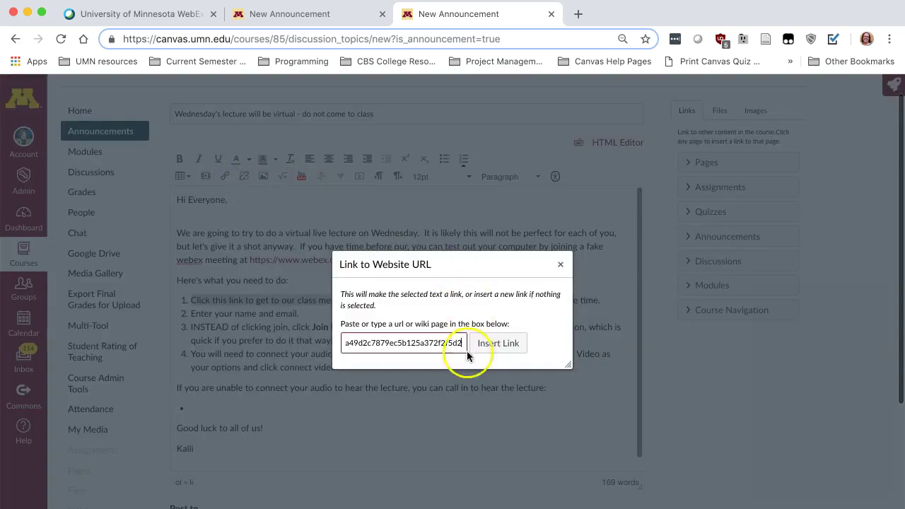
{"action": "left_click", "coordinate": [499, 344]}
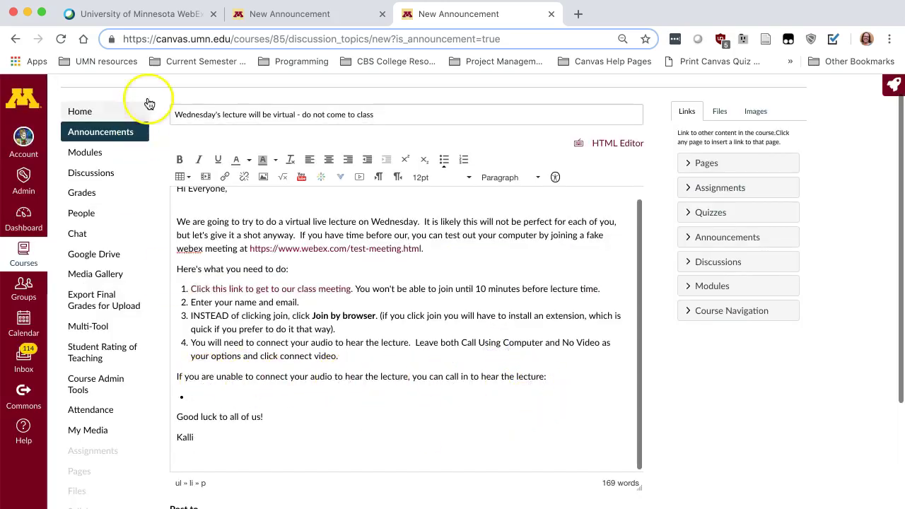
Copy the toll and toll-free call-in numbers from the Webex meeting page into the empty bullet of the drafted announcement.
{"action": "left_click", "coordinate": [135, 14]}
{"action": "left_click_drag", "start_coordinate": [404, 373], "coordinate": [268, 361]}
{"action": "key", "text": "super+c"}
{"action": "left_click", "coordinate": [417, 302]}
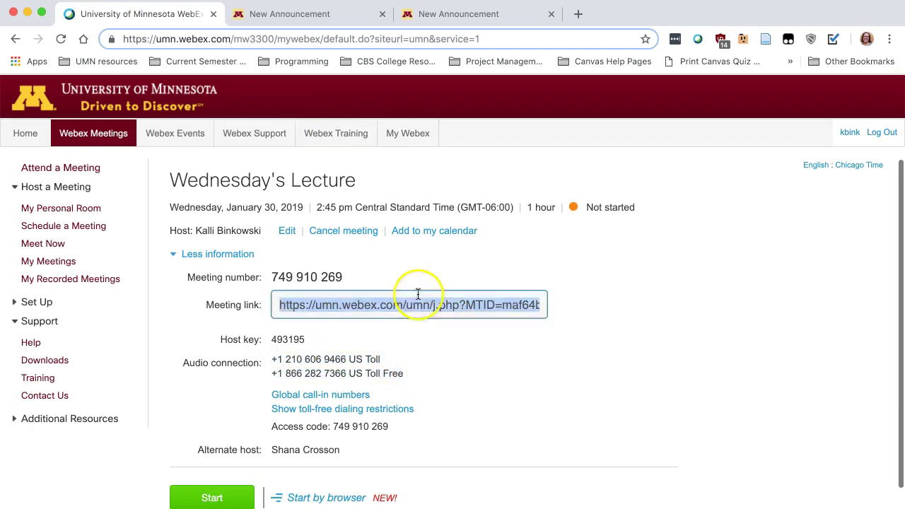
{"action": "left_click", "coordinate": [452, 14]}
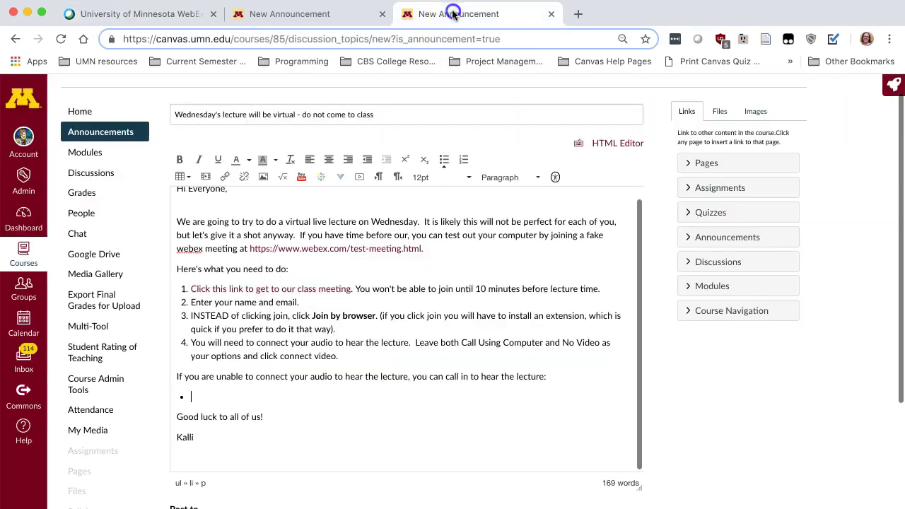
{"action": "key", "text": "super+v"}
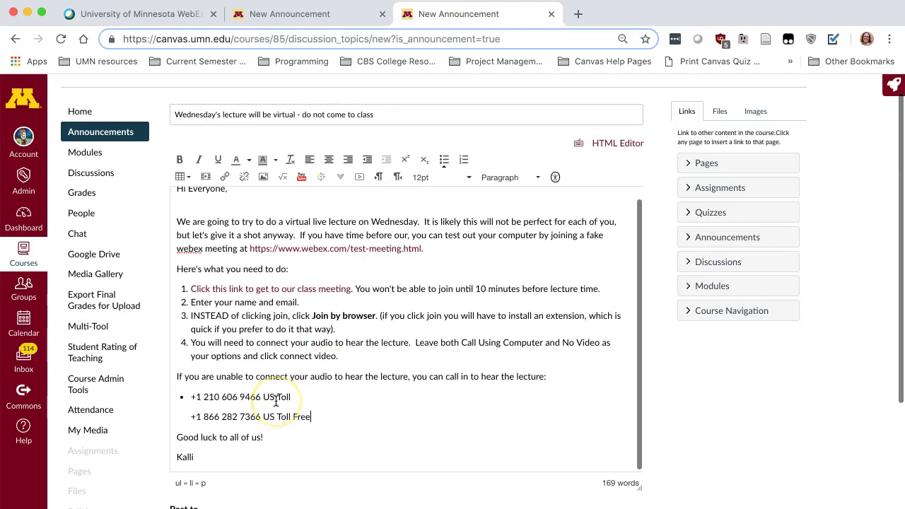
{"action": "left_click", "coordinate": [276, 409]}
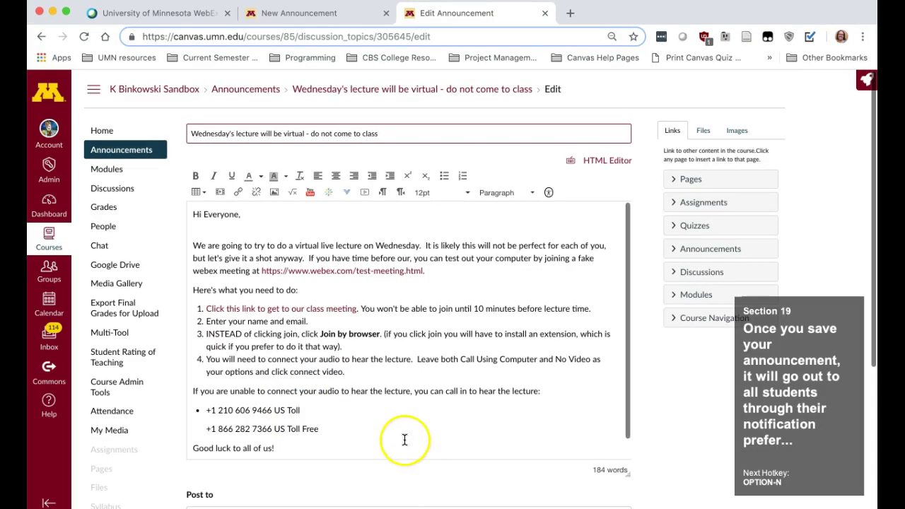
Save the announcement "Wednesday's lecture will be virtual - do not come to class" for All Sections.
{"action": "scroll", "coordinate": [403, 438], "scroll_direction": "down", "scroll_amount": 1}
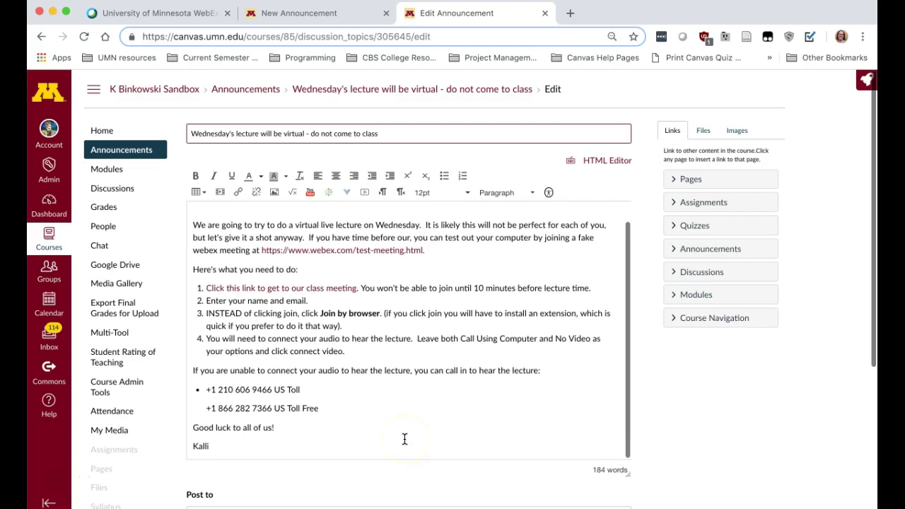
{"action": "scroll", "coordinate": [669, 434], "scroll_direction": "down", "scroll_amount": 6}
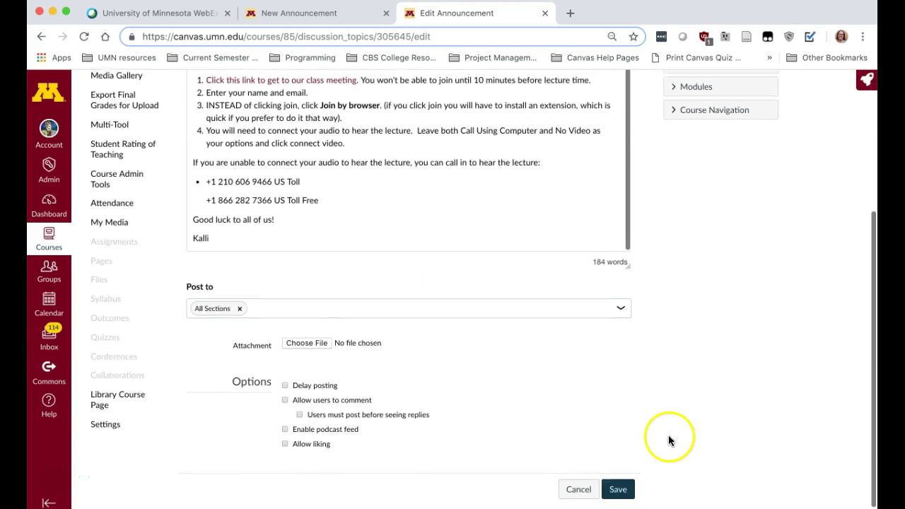
{"action": "left_click", "coordinate": [613, 480]}
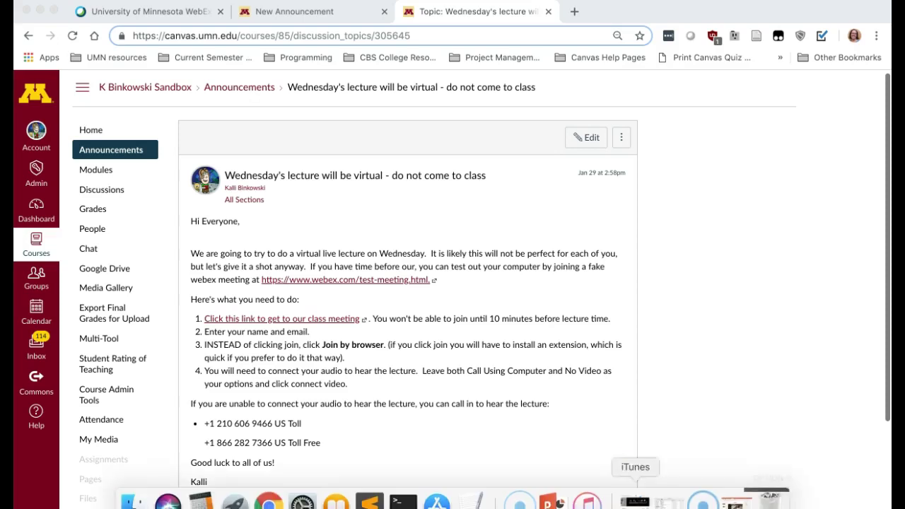
Switch to the My Powerpoint presentation in PowerPoint and play its slide show from the first slide.
{"action": "left_click", "coordinate": [734, 503]}
{"action": "left_click", "coordinate": [99, 145]}
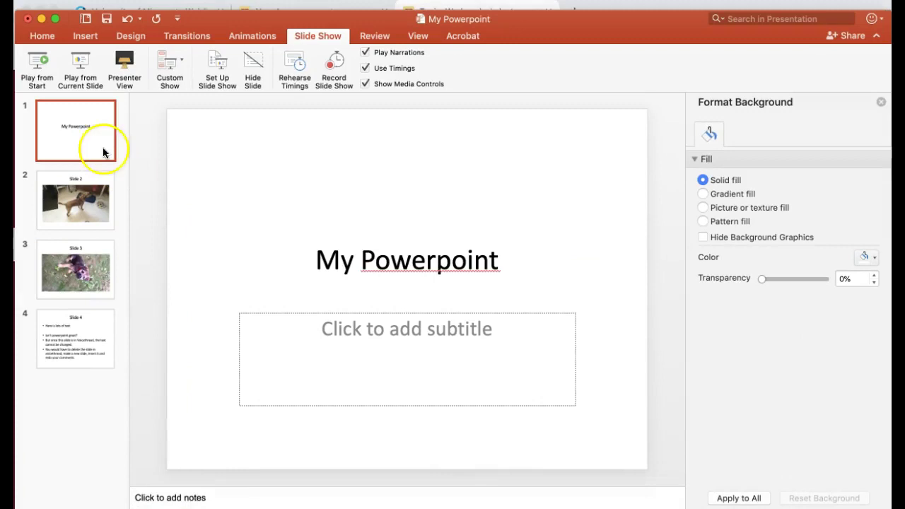
{"action": "left_click_drag", "start_coordinate": [219, 17], "coordinate": [213, 8]}
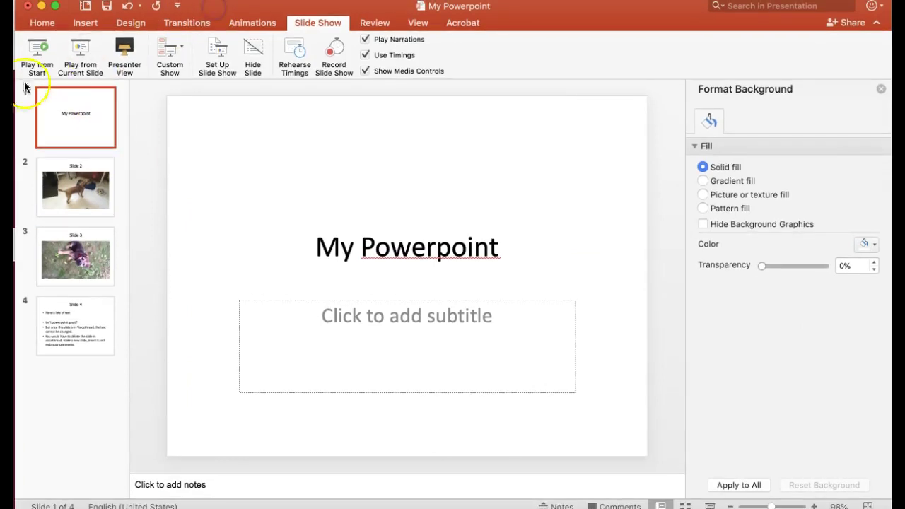
{"action": "left_click", "coordinate": [36, 51]}
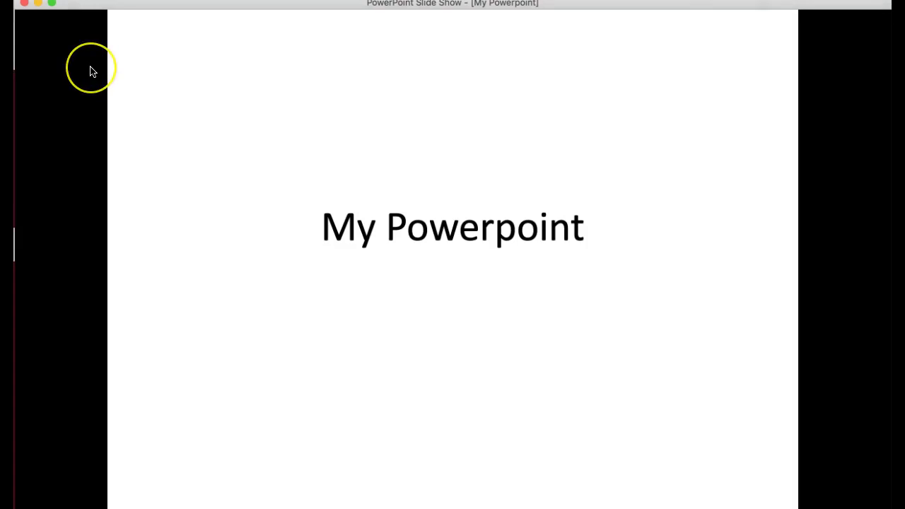
Return to the Webex site, open the list of hosted meetings and start the Wednesday's Lecture meeting.
{"action": "left_click", "coordinate": [137, 29]}
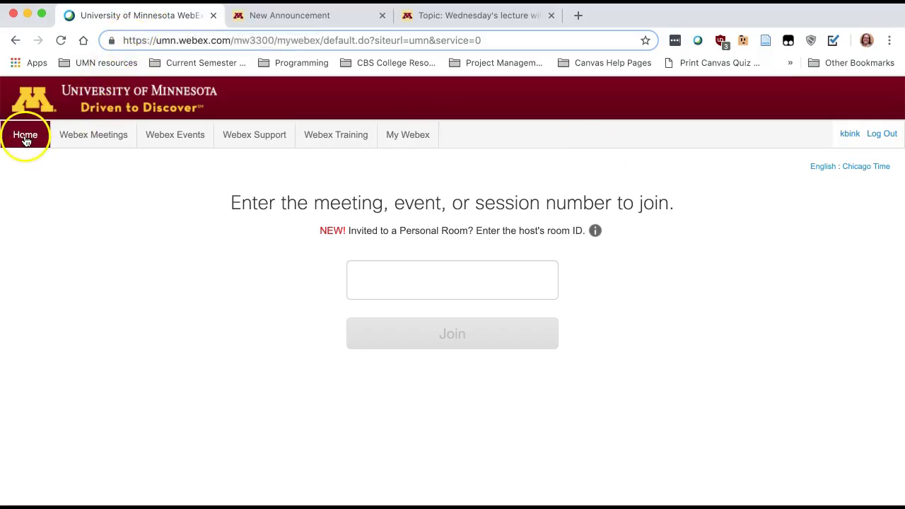
{"action": "left_click", "coordinate": [101, 138]}
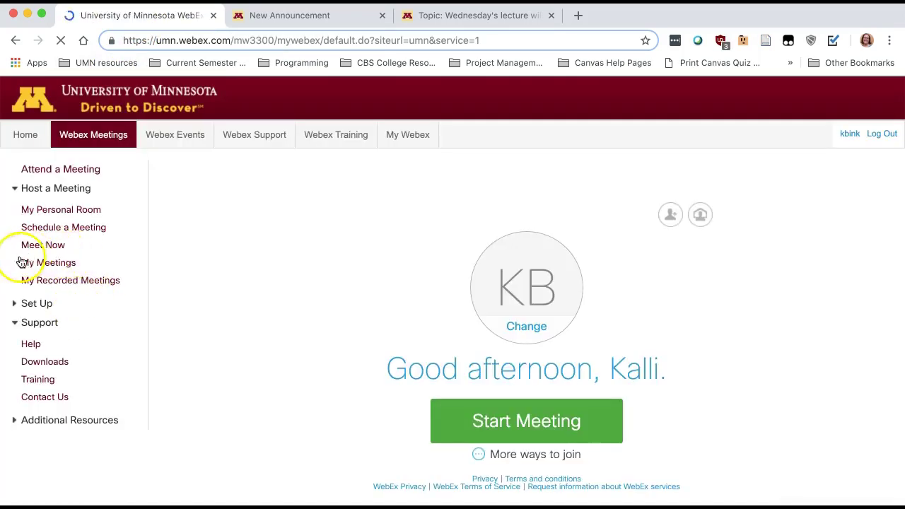
{"action": "left_click", "coordinate": [59, 263]}
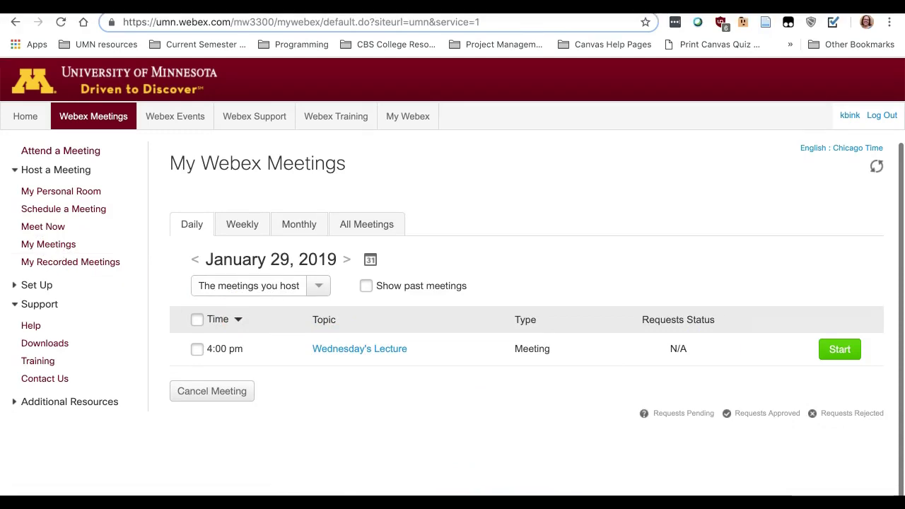
{"action": "left_click", "coordinate": [839, 350]}
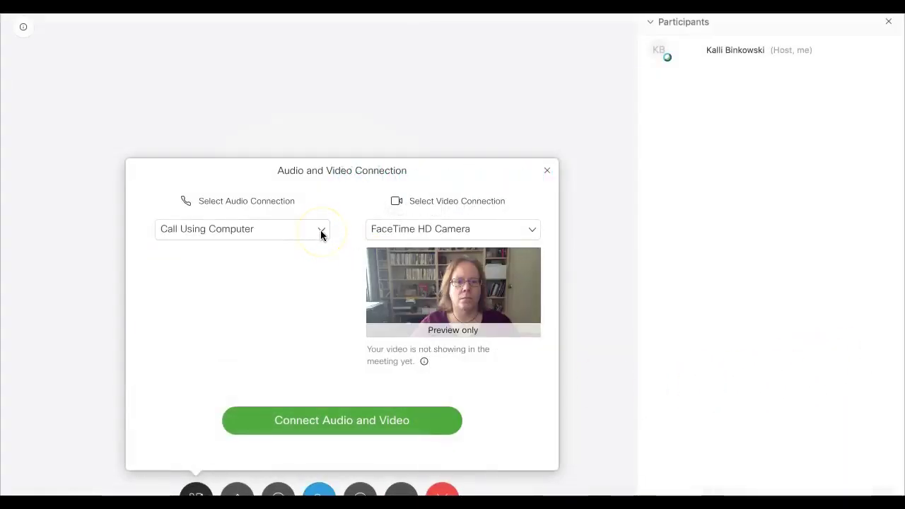
Check the audio and video choices, then connect with Call Using Computer and the FaceTime HD Camera.
{"action": "left_click", "coordinate": [533, 230]}
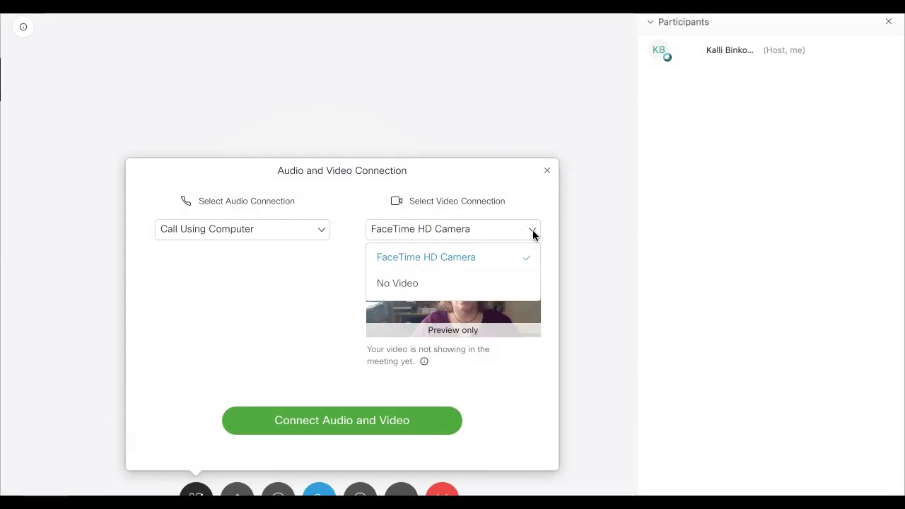
{"action": "left_click", "coordinate": [313, 326]}
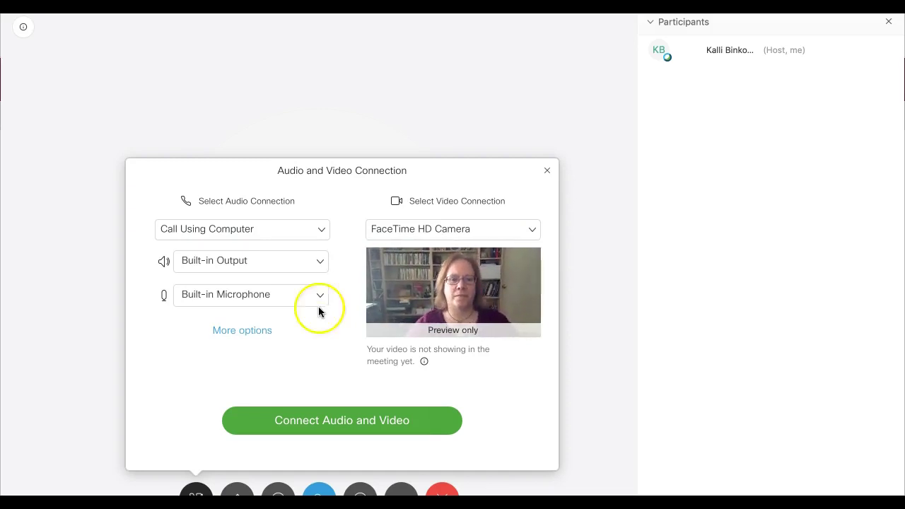
{"action": "left_click", "coordinate": [533, 228]}
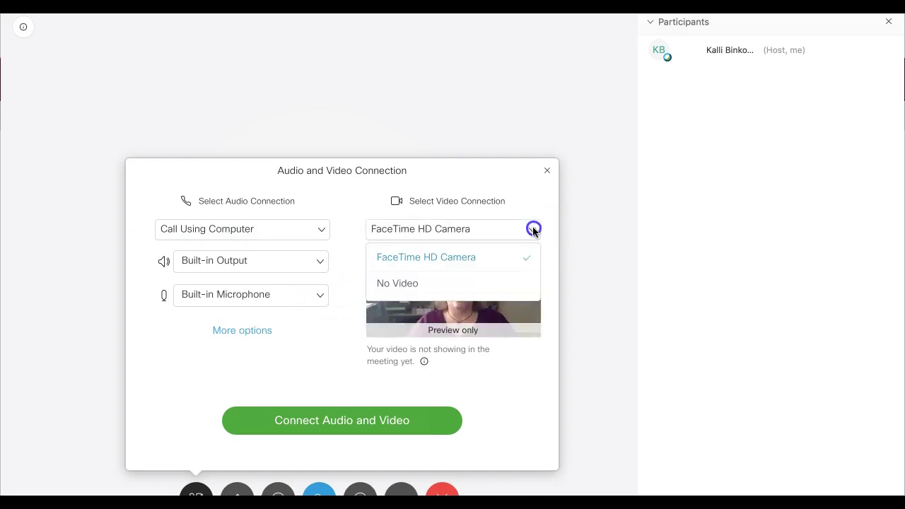
{"action": "left_click", "coordinate": [316, 427]}
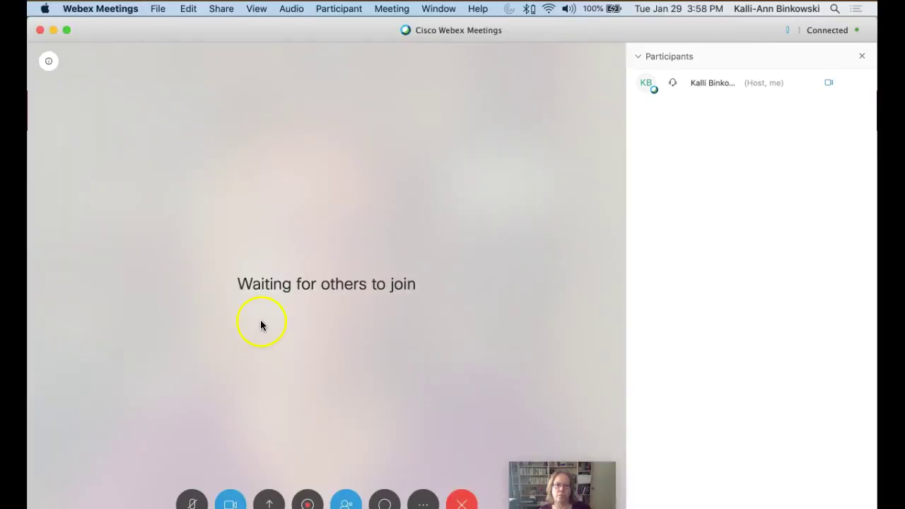
Enable Mute on Entry for the meeting's participants.
{"action": "left_click", "coordinate": [334, 8]}
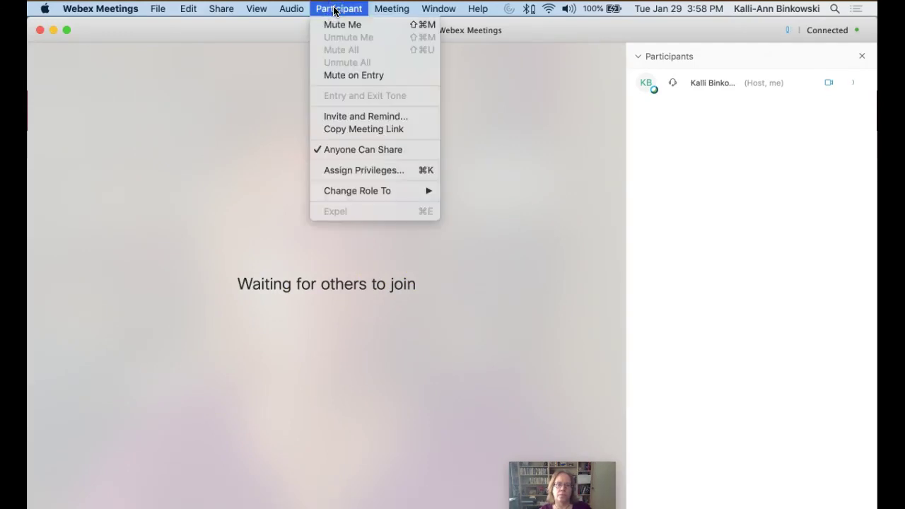
{"action": "left_click", "coordinate": [336, 76]}
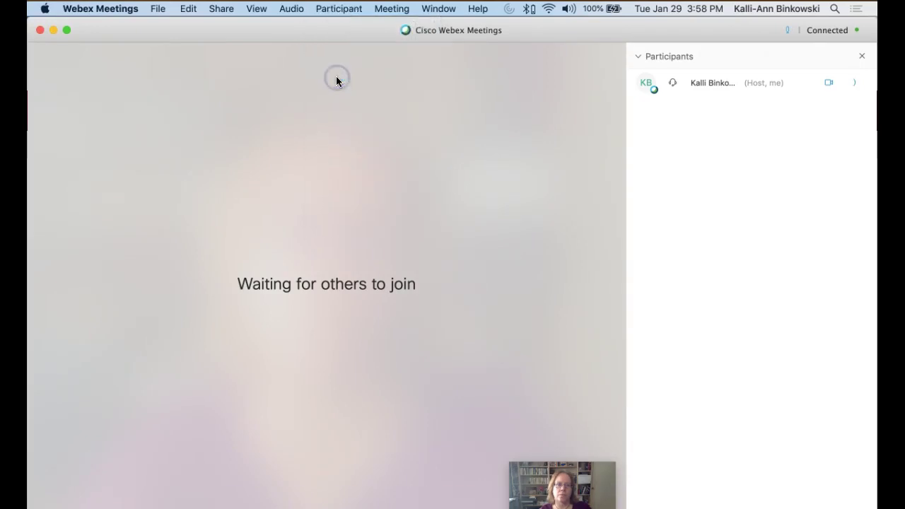
Check the meeting's participant options, including the Mute on Entry setting, without changing them.
{"action": "left_click", "coordinate": [342, 10]}
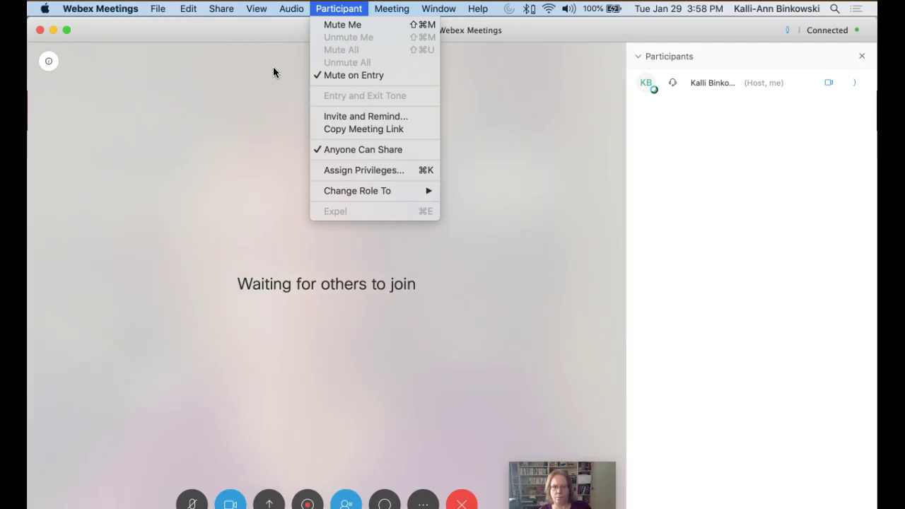
{"action": "left_click", "coordinate": [581, 174]}
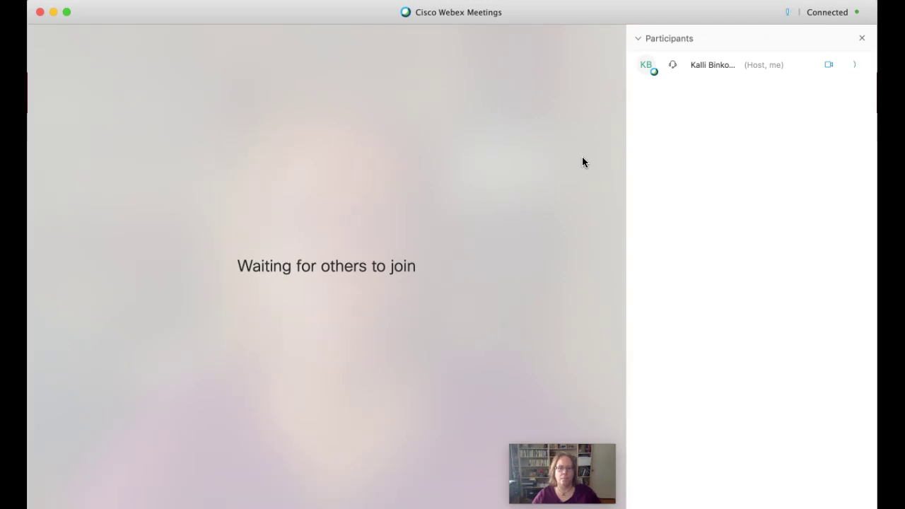
{"action": "left_click", "coordinate": [504, 146]}
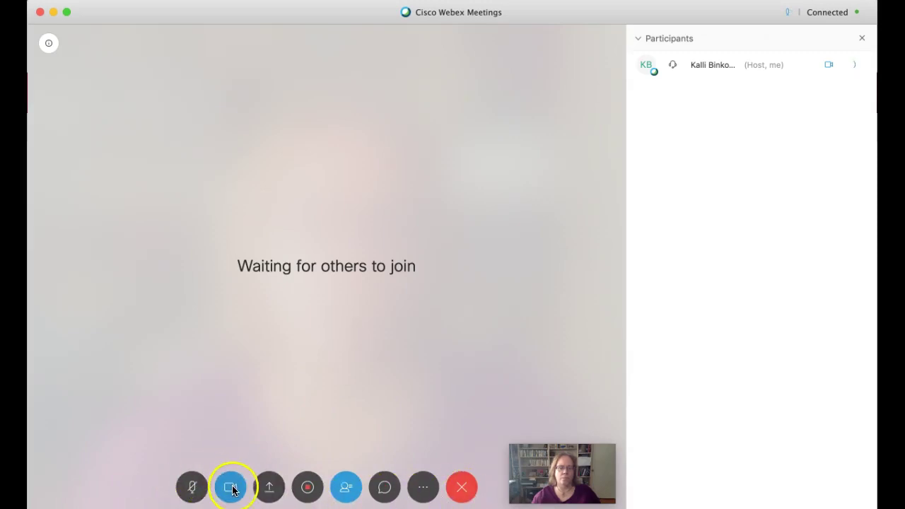
Share the desktop in the meeting and play the My Powerpoint slide show in PowerPoint from the first slide.
{"action": "left_click", "coordinate": [268, 488]}
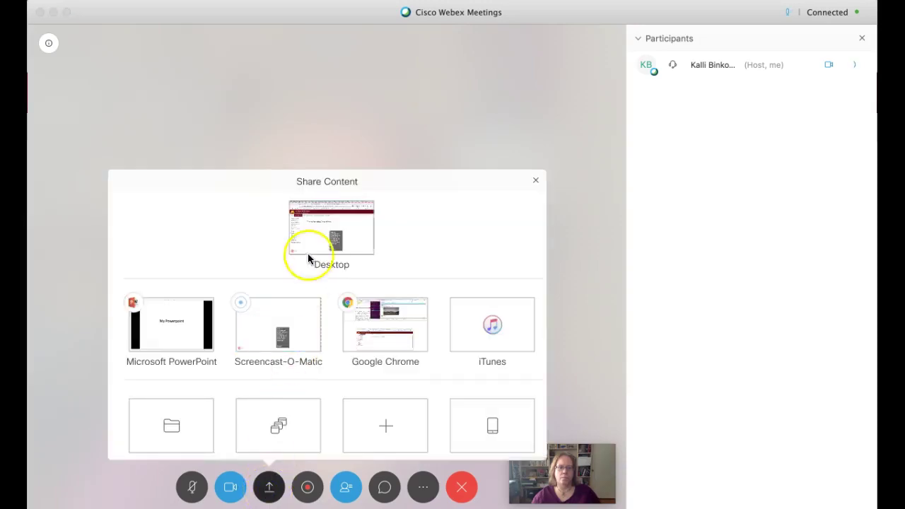
{"action": "left_click", "coordinate": [330, 234]}
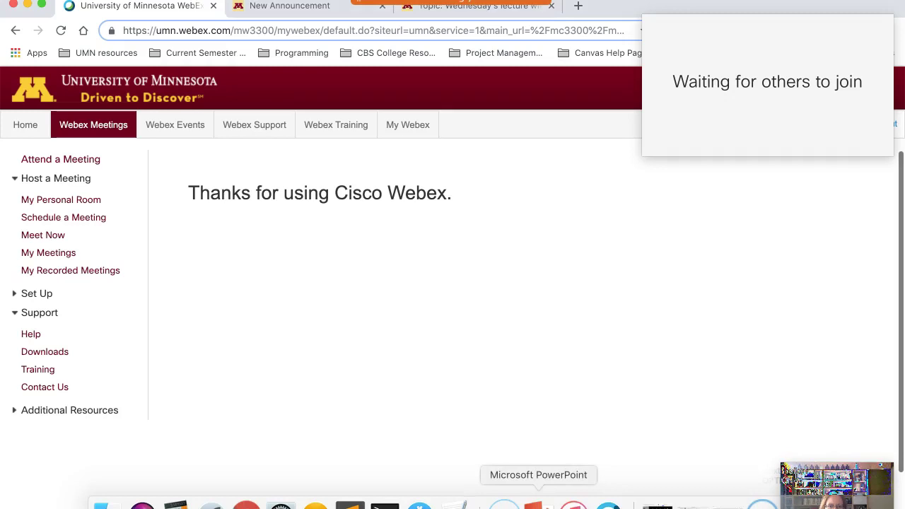
{"action": "left_click", "coordinate": [537, 505]}
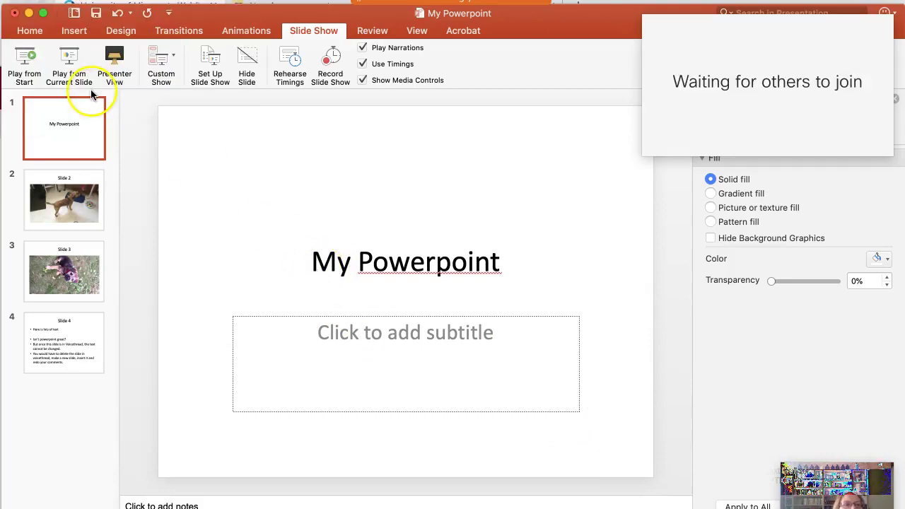
{"action": "left_click", "coordinate": [32, 71]}
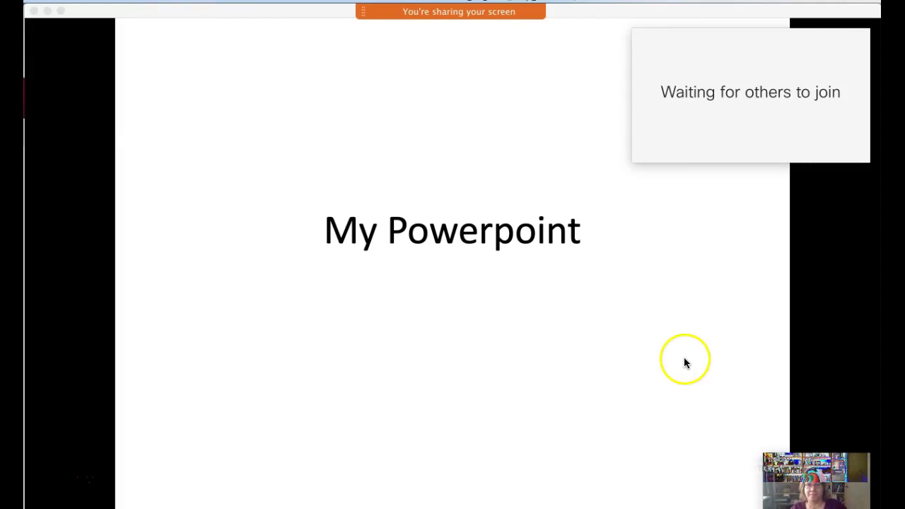
Start recording the meeting and dismiss the recorder window.
{"action": "mouse_move", "coordinate": [456, 17]}
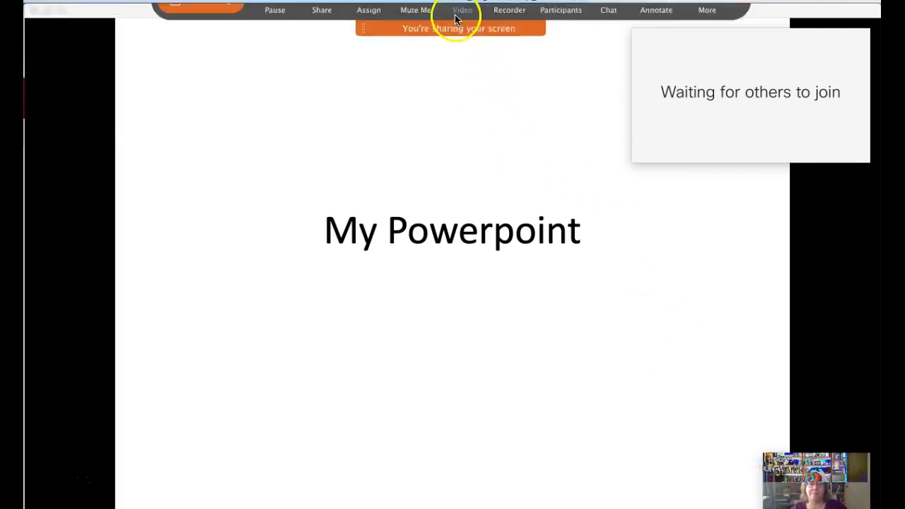
{"action": "left_click", "coordinate": [508, 19]}
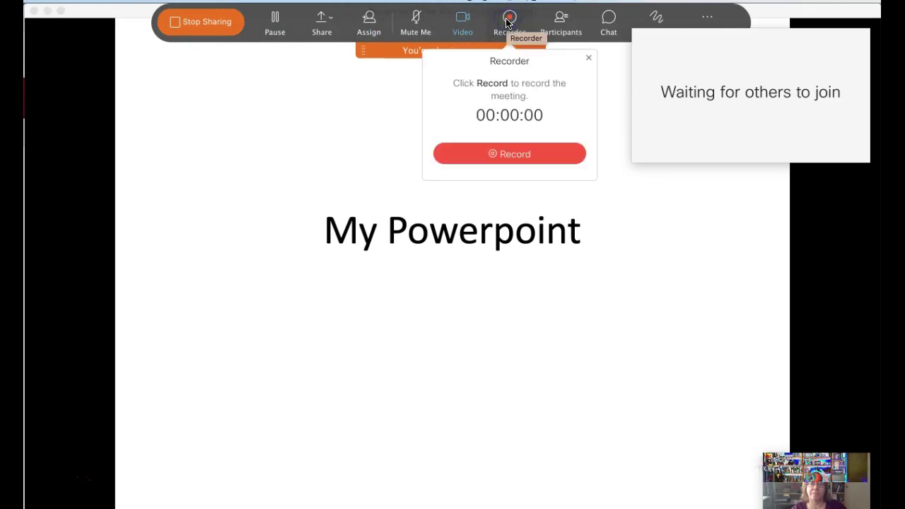
{"action": "left_click", "coordinate": [510, 155]}
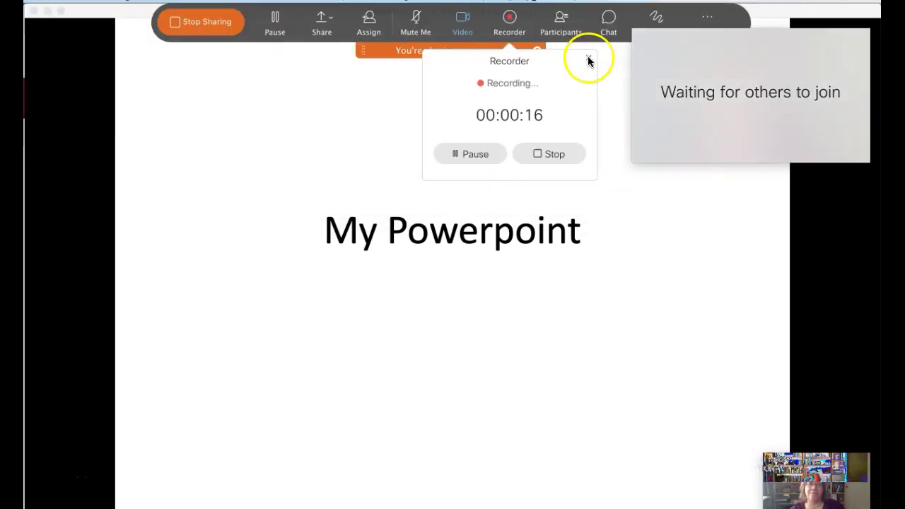
{"action": "left_click", "coordinate": [588, 60]}
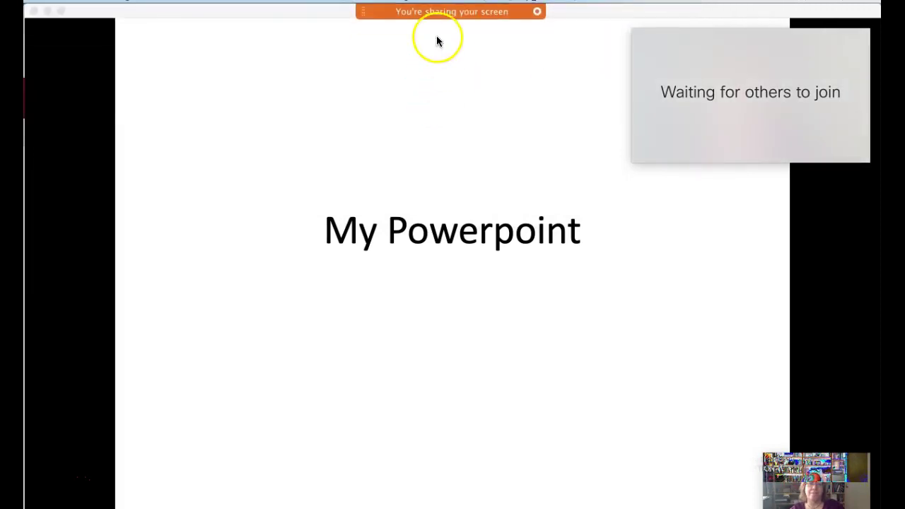
Pause the screen sharing, advance the slide show to Slide 3, and resume sharing.
{"action": "mouse_move", "coordinate": [432, 14]}
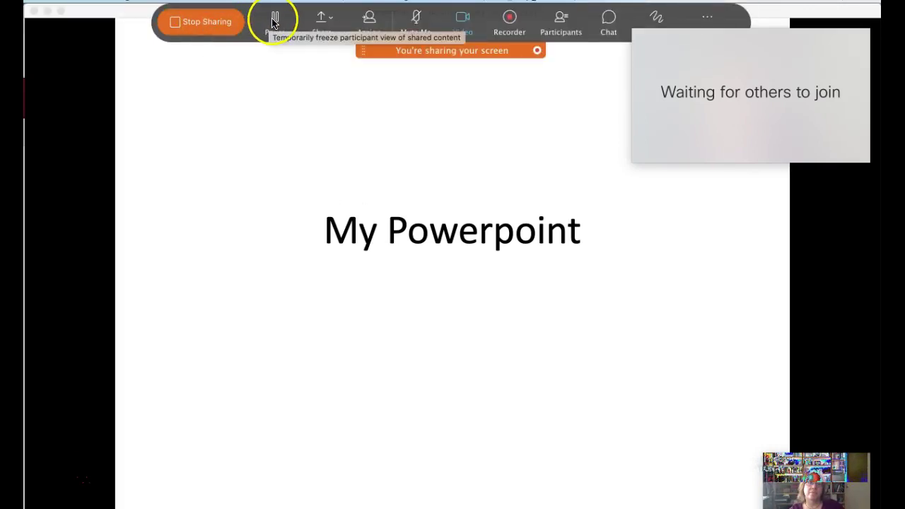
{"action": "left_click", "coordinate": [274, 21]}
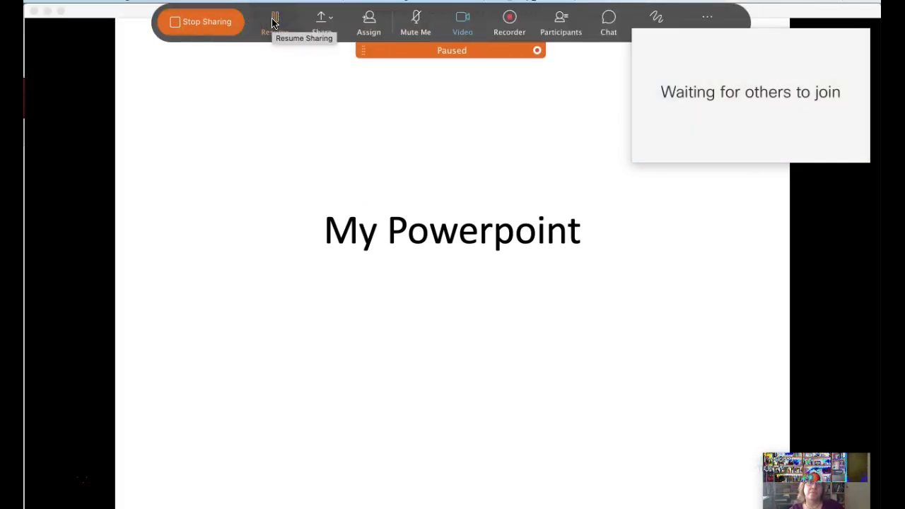
{"action": "left_click", "coordinate": [271, 201]}
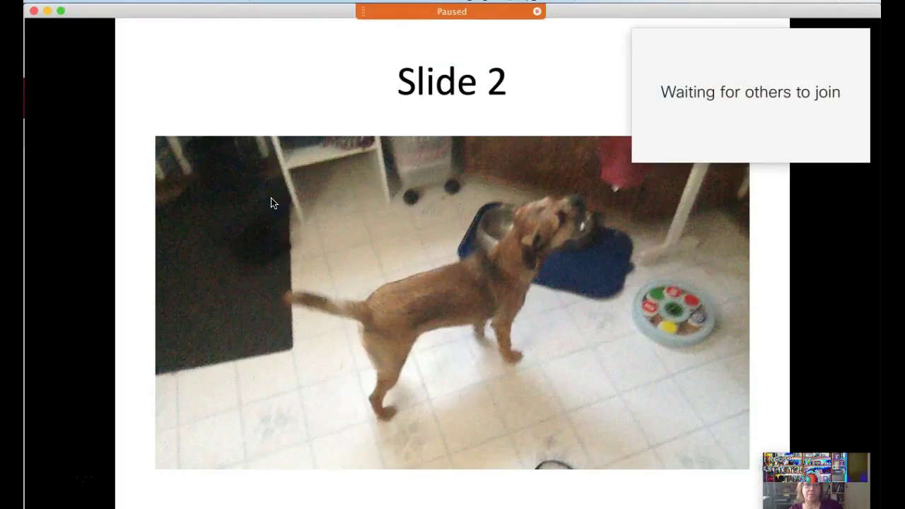
{"action": "key", "text": "Right"}
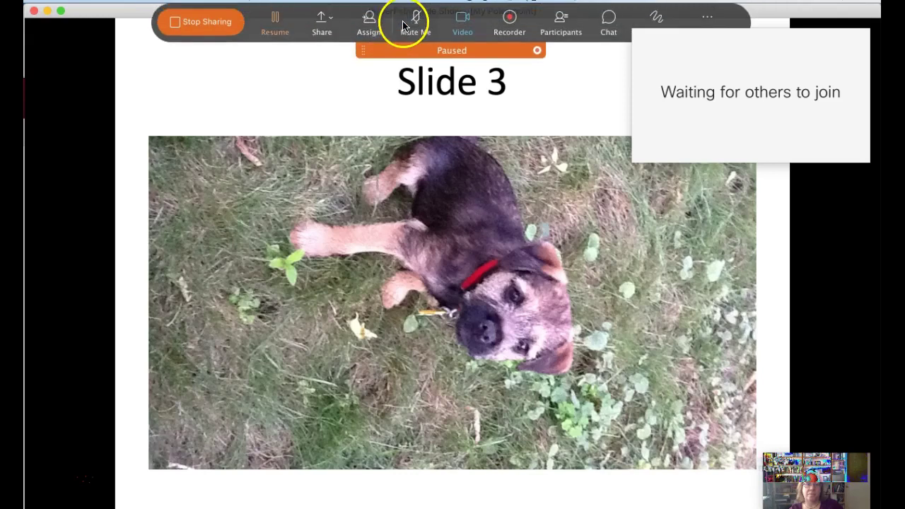
{"action": "left_click", "coordinate": [273, 20]}
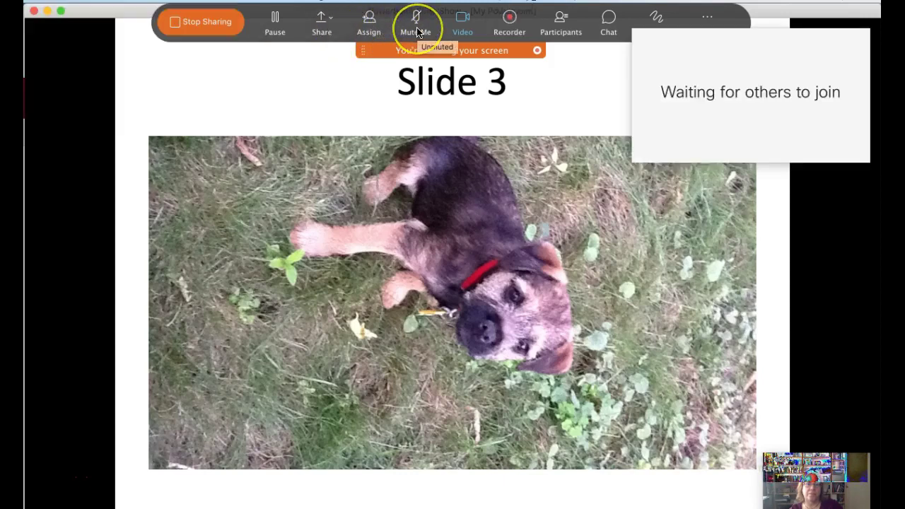
Toggle the camera video off and back on, and look at the recorder's pause and stop options.
{"action": "left_click", "coordinate": [463, 28]}
{"action": "left_click", "coordinate": [464, 29]}
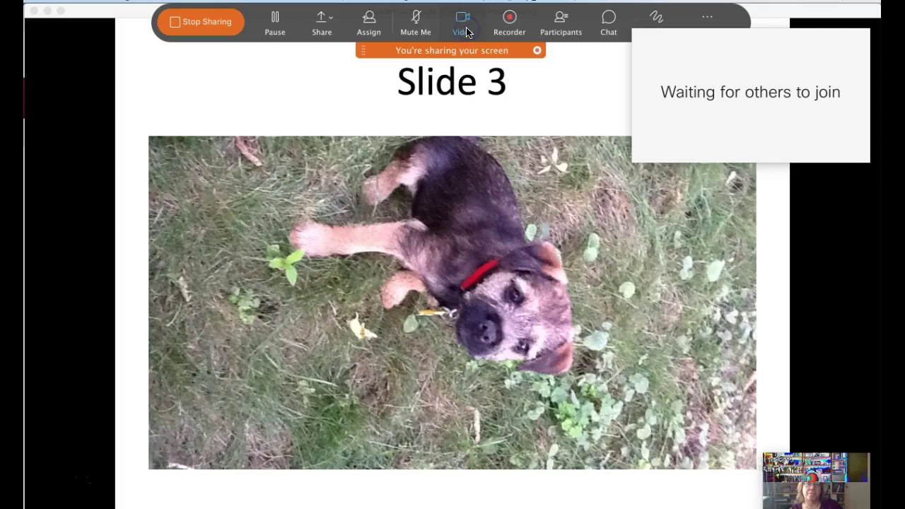
{"action": "left_click", "coordinate": [508, 27]}
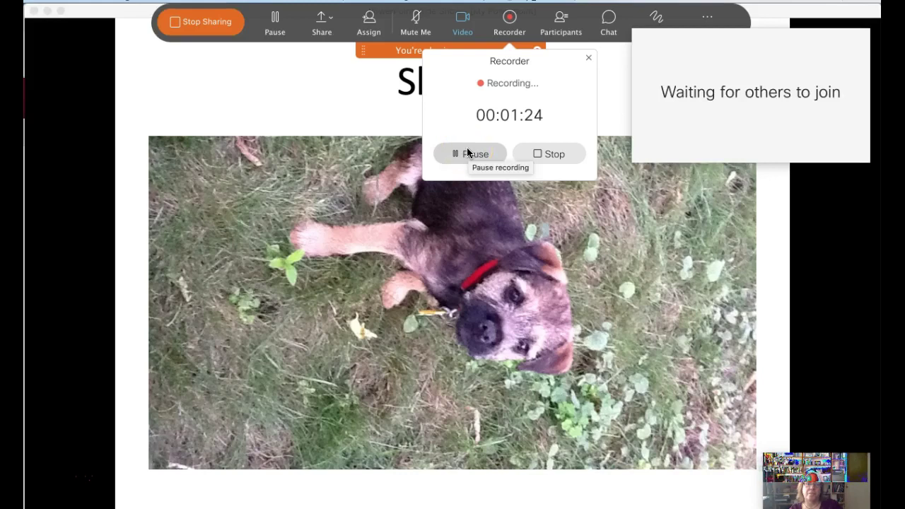
{"action": "left_click", "coordinate": [554, 155]}
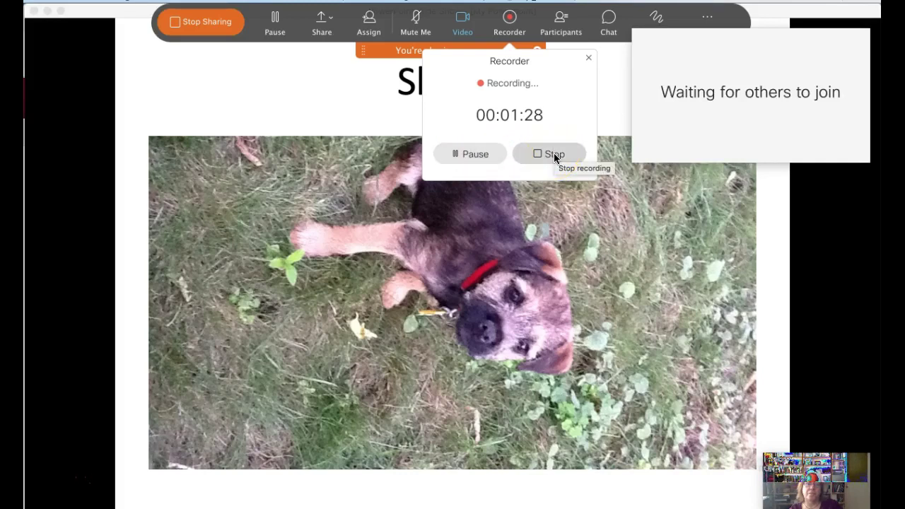
{"action": "left_click", "coordinate": [589, 57]}
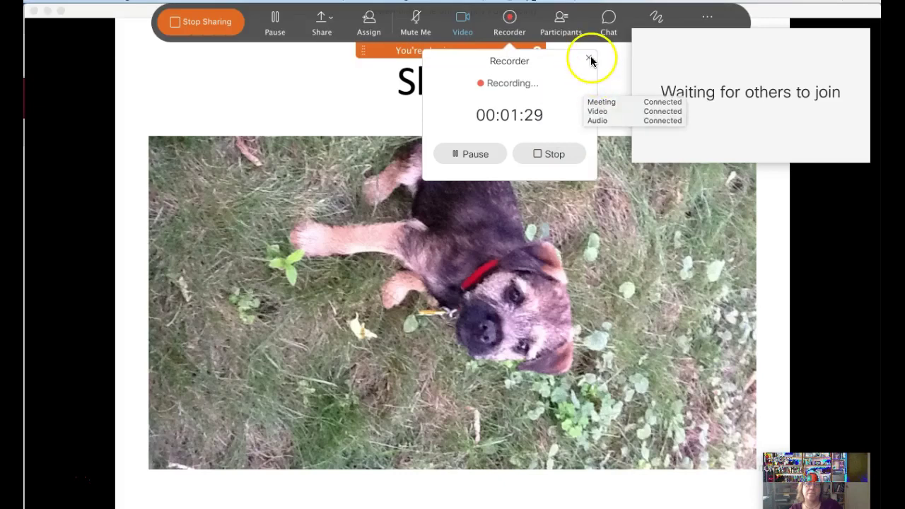
Show and hide the participant list and the chat window over the shared slide.
{"action": "left_click", "coordinate": [562, 24]}
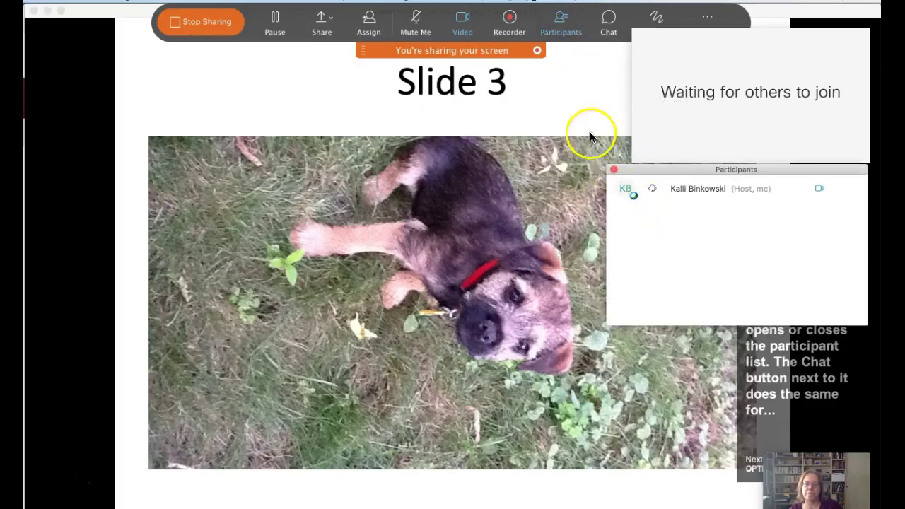
{"action": "left_click", "coordinate": [612, 19]}
{"action": "left_click", "coordinate": [609, 18]}
{"action": "left_click", "coordinate": [562, 22]}
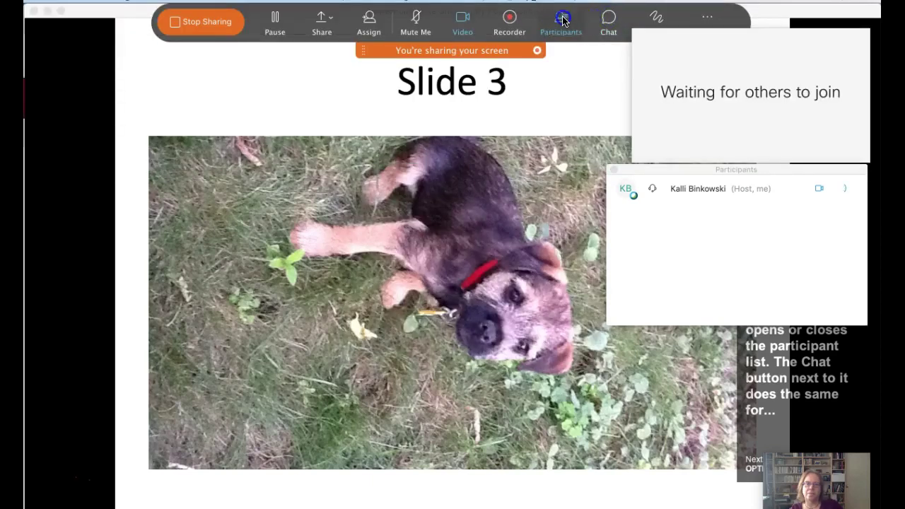
Turn on annotation and draw a yellow freehand scribble above the dog's back on Slide 3.
{"action": "left_click", "coordinate": [657, 17]}
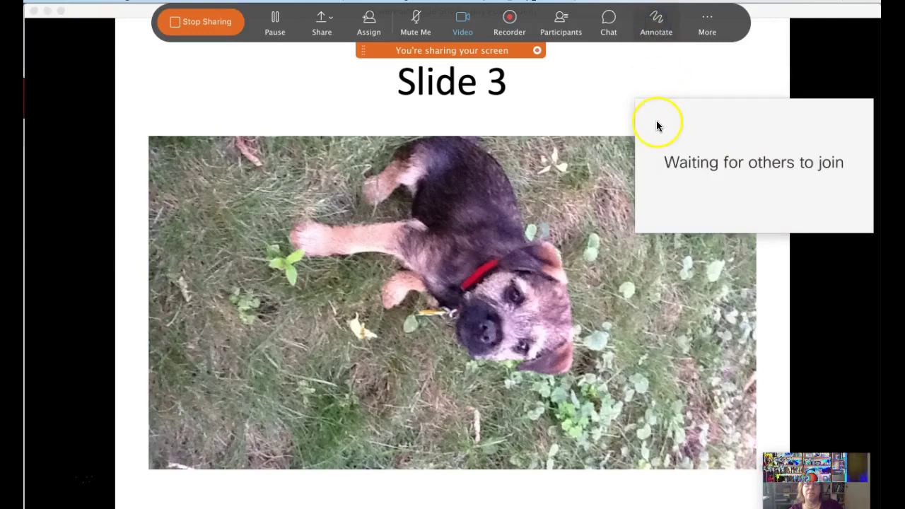
{"action": "mouse_move", "coordinate": [537, 134]}
{"action": "left_mouse_down"}
{"action": "mouse_move", "coordinate": [535, 149]}
{"action": "mouse_move", "coordinate": [526, 125]}
{"action": "left_mouse_up"}
Look over the additional meeting options and collapse the floating video panel.
{"action": "mouse_move", "coordinate": [530, 10]}
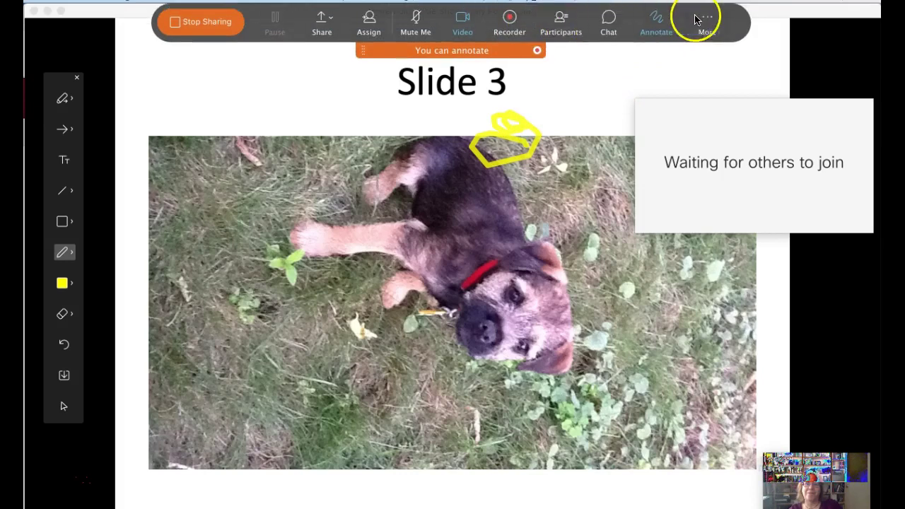
{"action": "left_click", "coordinate": [705, 21]}
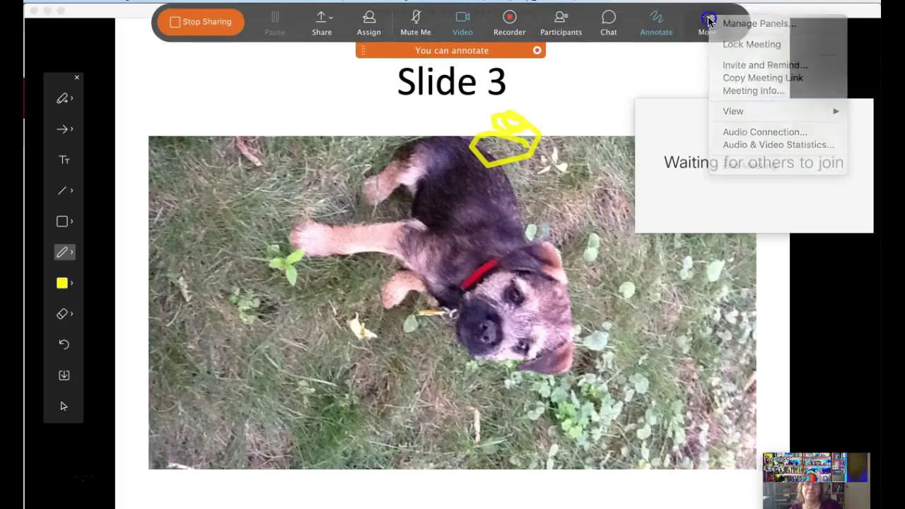
{"action": "left_click", "coordinate": [692, 115]}
{"action": "left_click", "coordinate": [647, 113]}
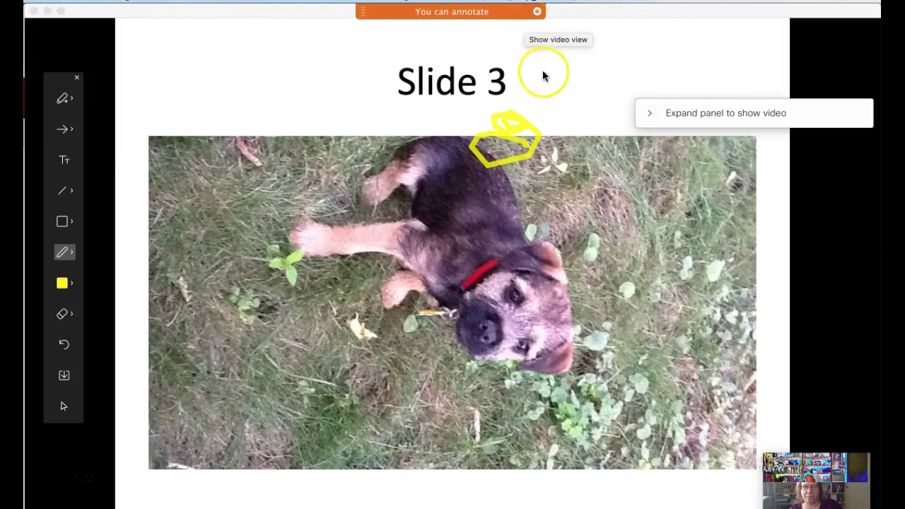
Stop sharing the desktop and show the chat alongside the participant list in the meeting window.
{"action": "mouse_move", "coordinate": [492, 12]}
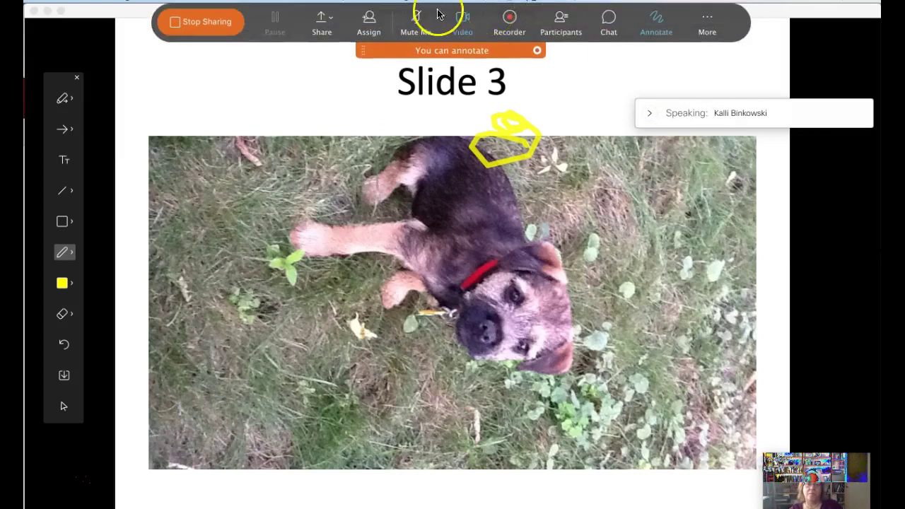
{"action": "left_click", "coordinate": [221, 22]}
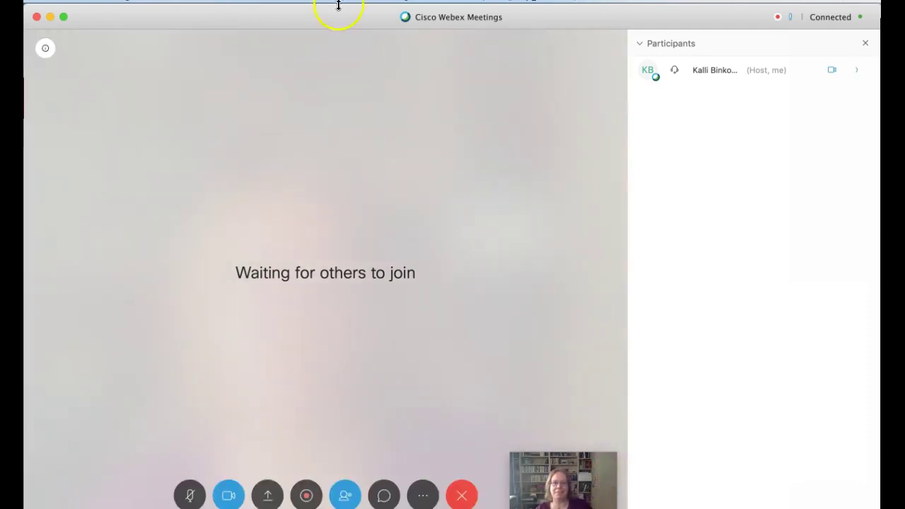
{"action": "left_click", "coordinate": [385, 497]}
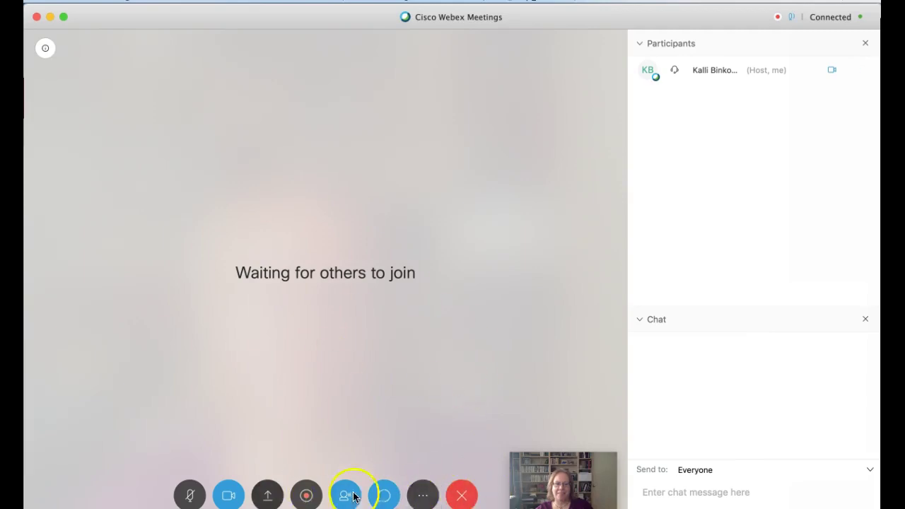
End the Webex meeting and confirm.
{"action": "left_click", "coordinate": [463, 497]}
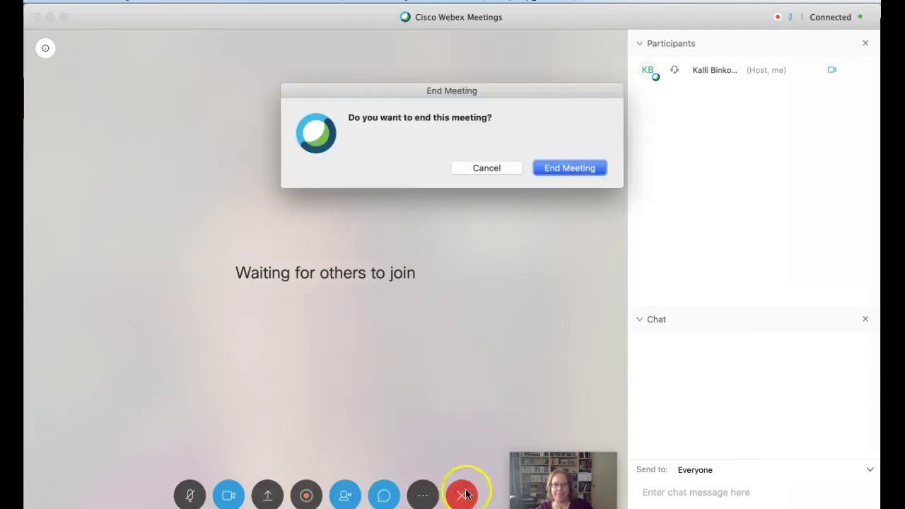
{"action": "left_click", "coordinate": [574, 168]}
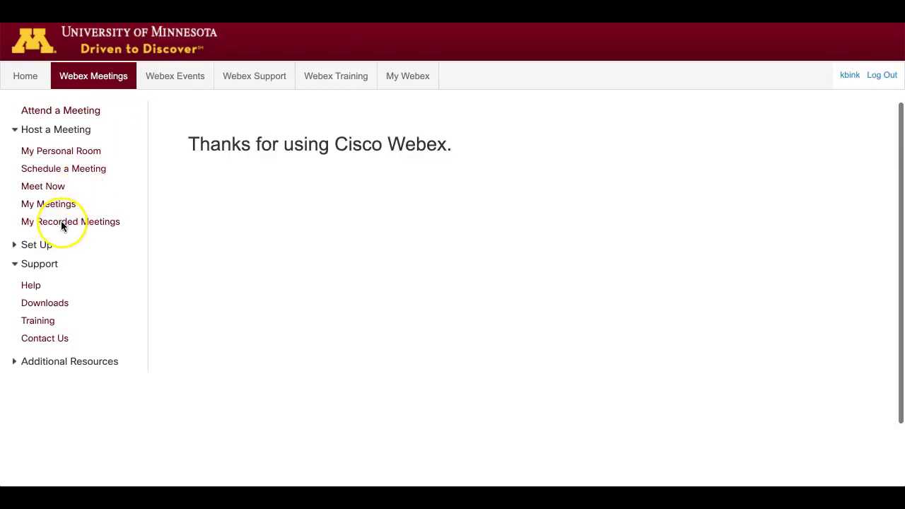
Open the list of recorded meetings on the Webex site and view the evaluation workshop recording's information.
{"action": "left_click", "coordinate": [61, 225]}
{"action": "left_click", "coordinate": [62, 225]}
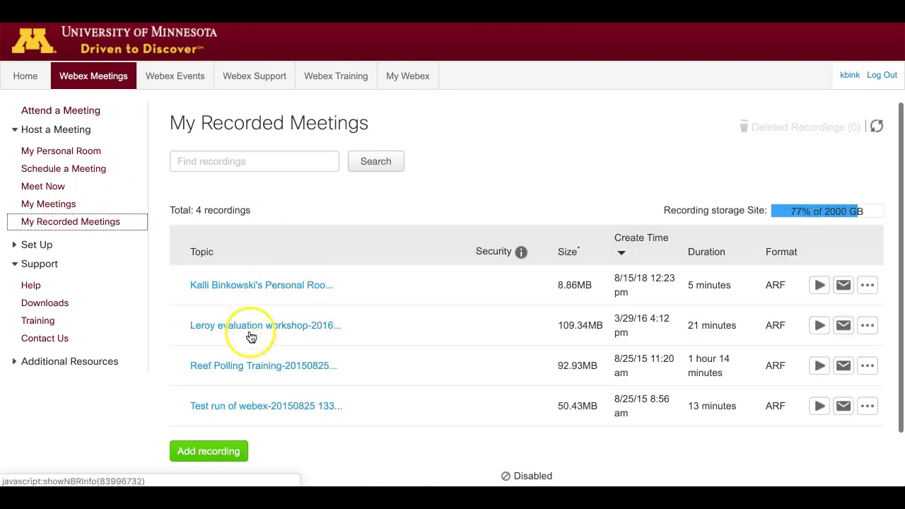
{"action": "left_click", "coordinate": [251, 332]}
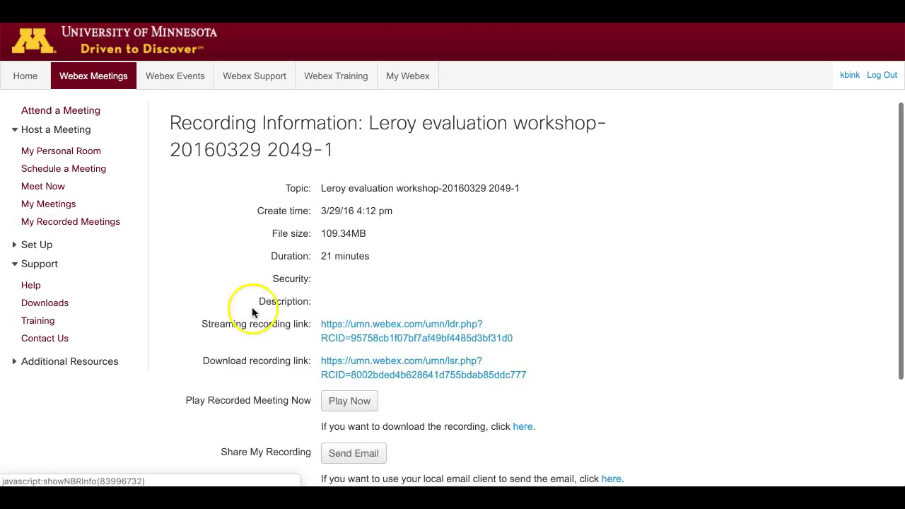